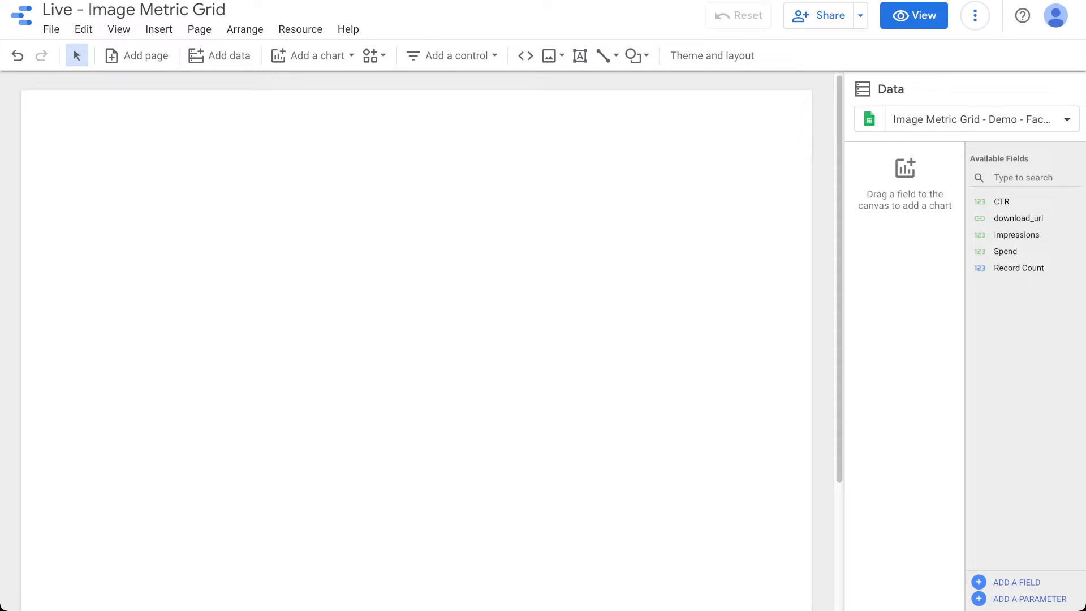
- Insert the Image Grid Metric Grid community visualization as a large chart across the upper part of the blank page
click(373, 54)
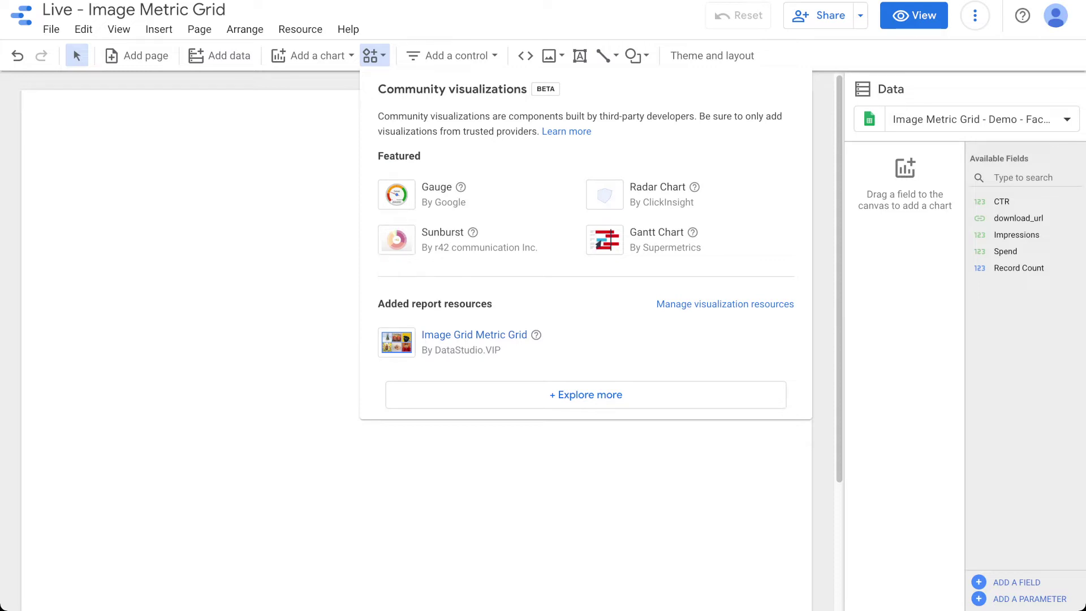
click(474, 334)
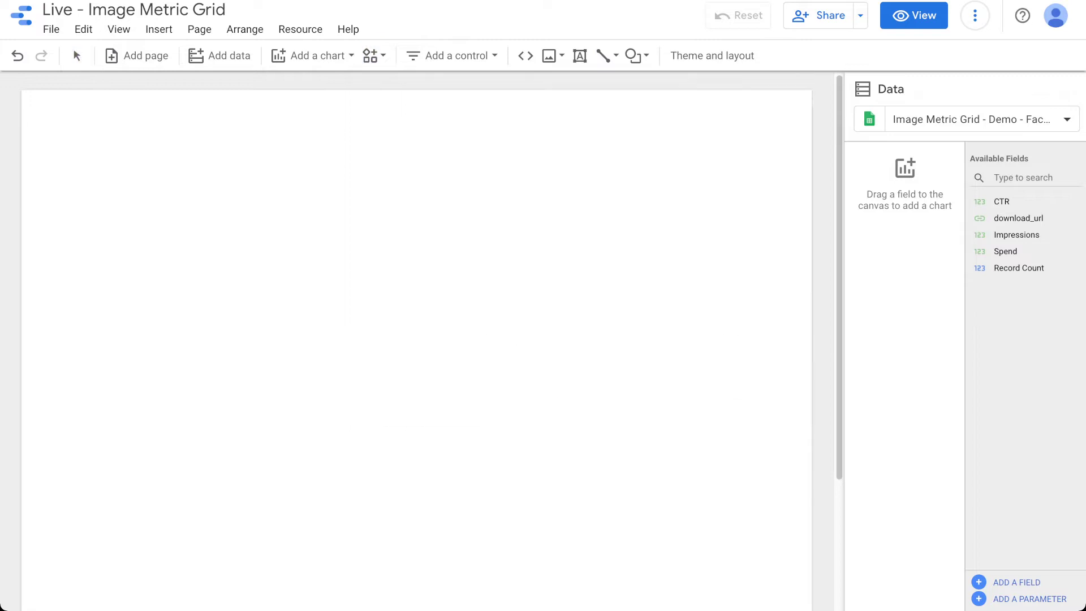
drag(67, 134, 737, 472)
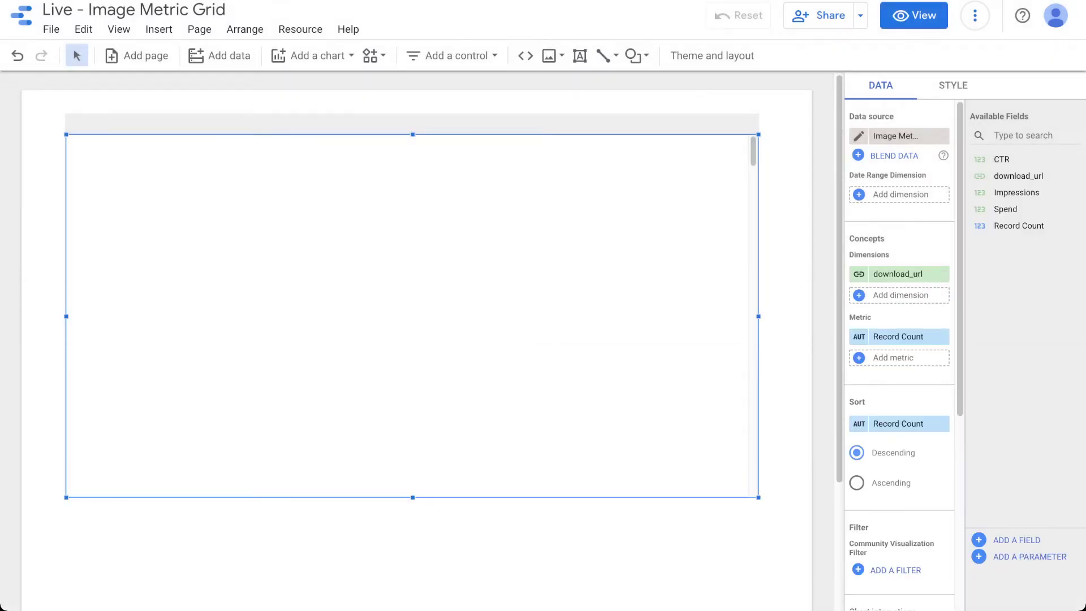
click(313, 55)
click(293, 103)
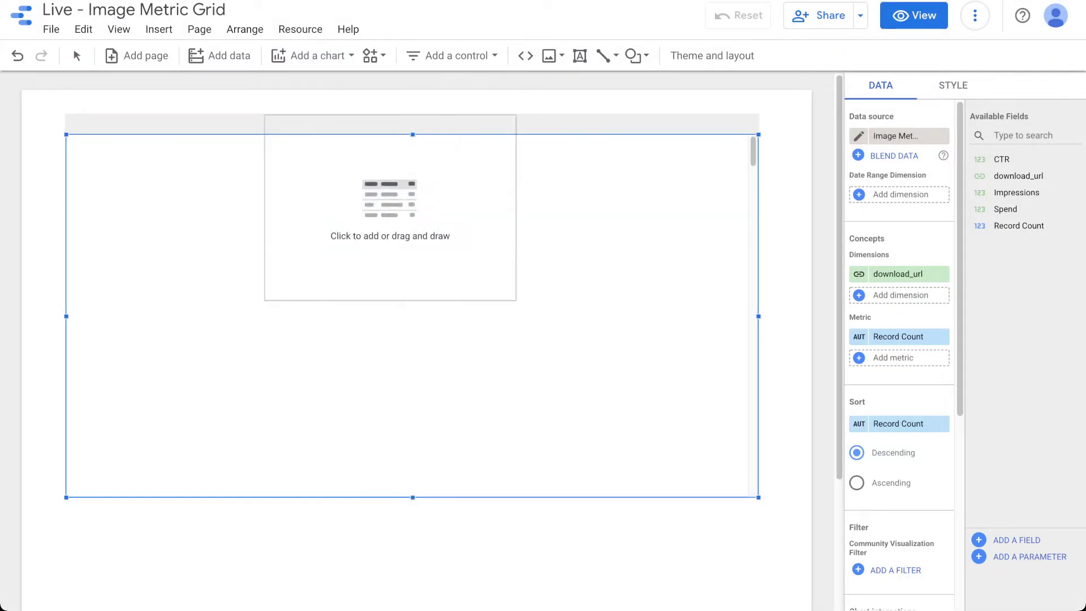
click(187, 129)
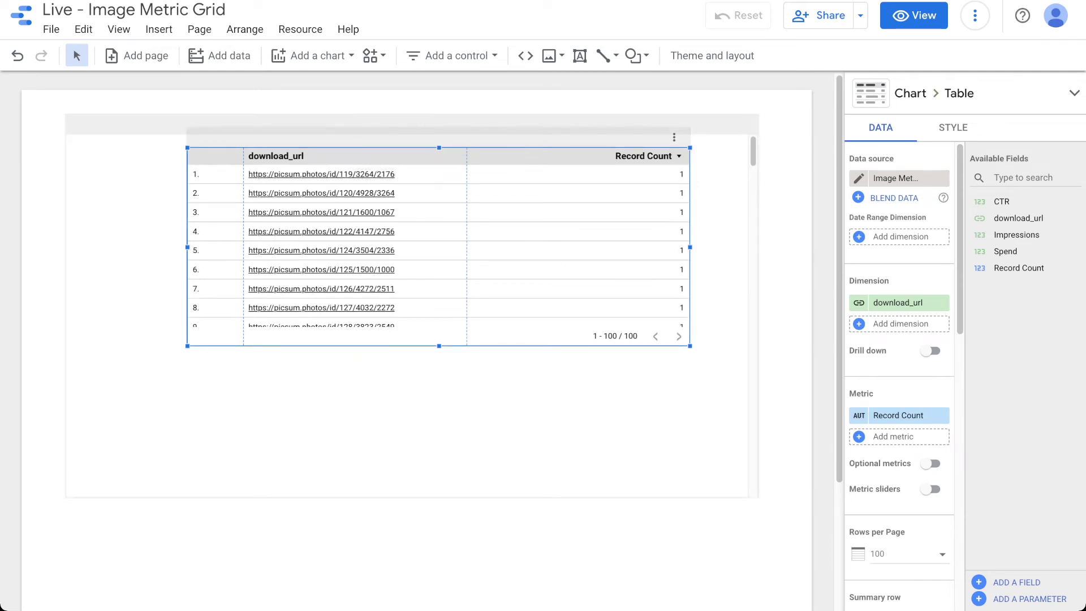
key(Delete)
- Start a new calculated field from the image grid's data source with the formula IMAGE(download_url)
click(412, 315)
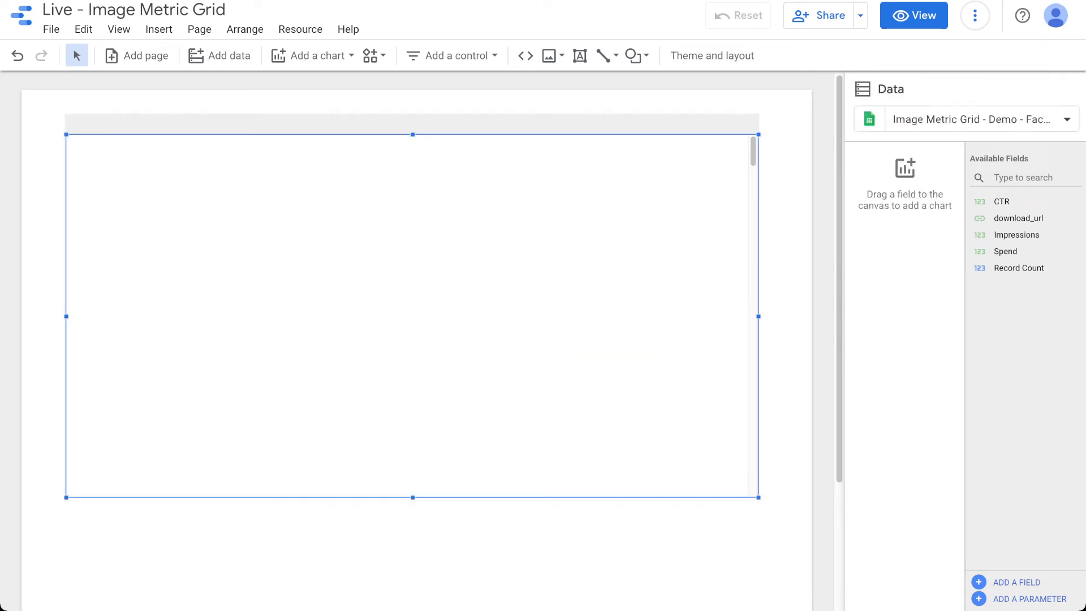
scroll(899, 351, down, 1)
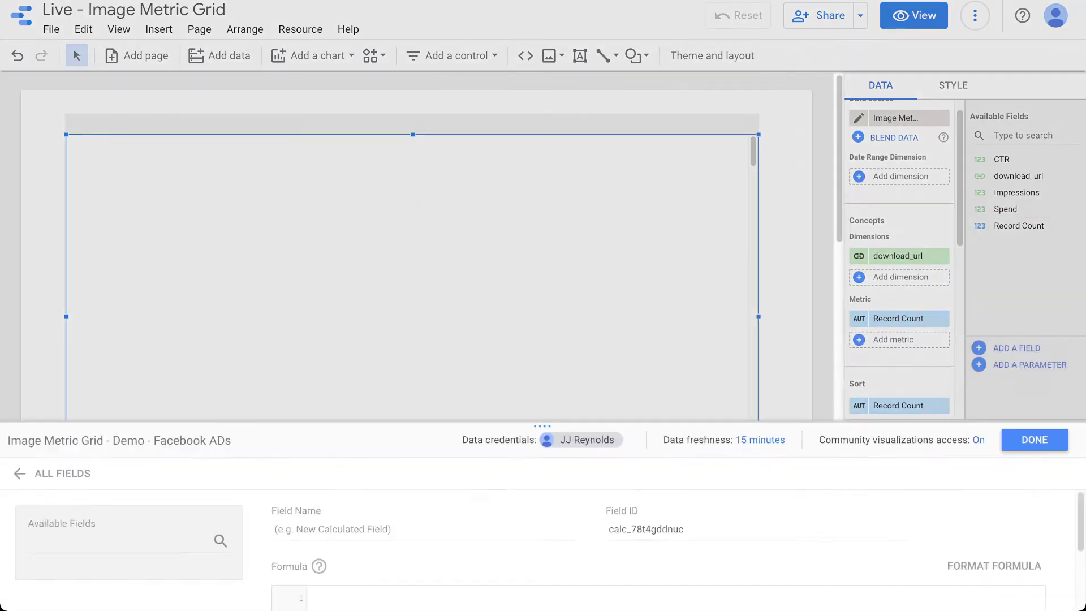
text(image)
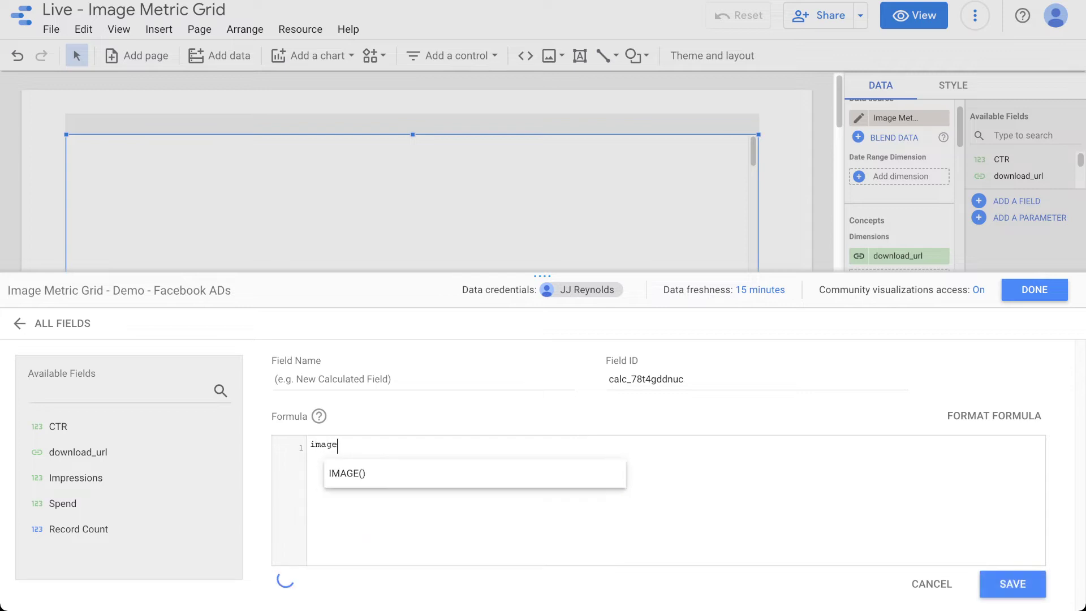
key(Return)
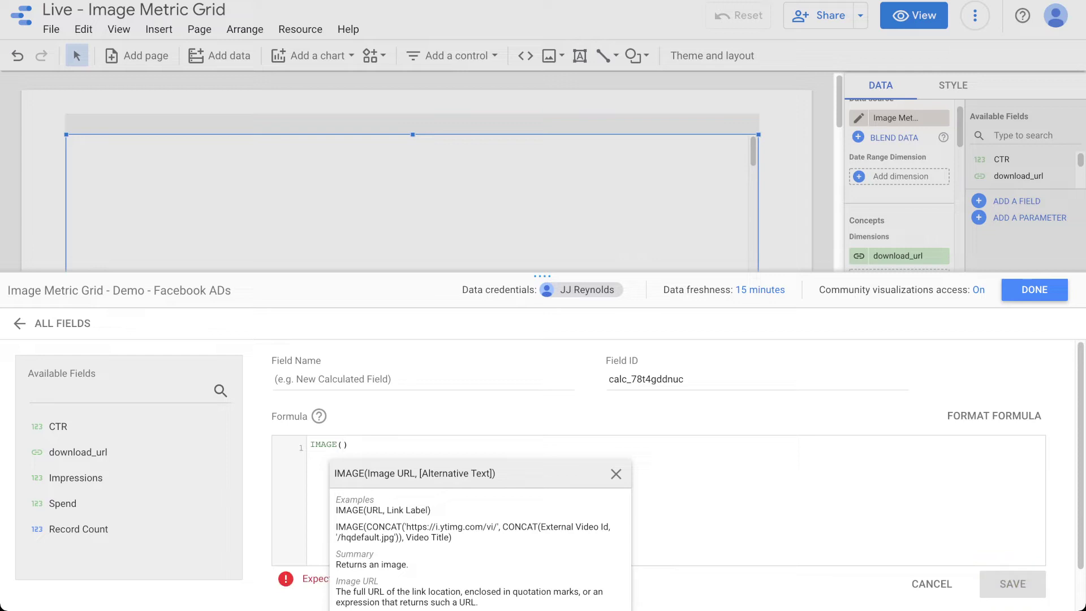
text(do)
key(Return)
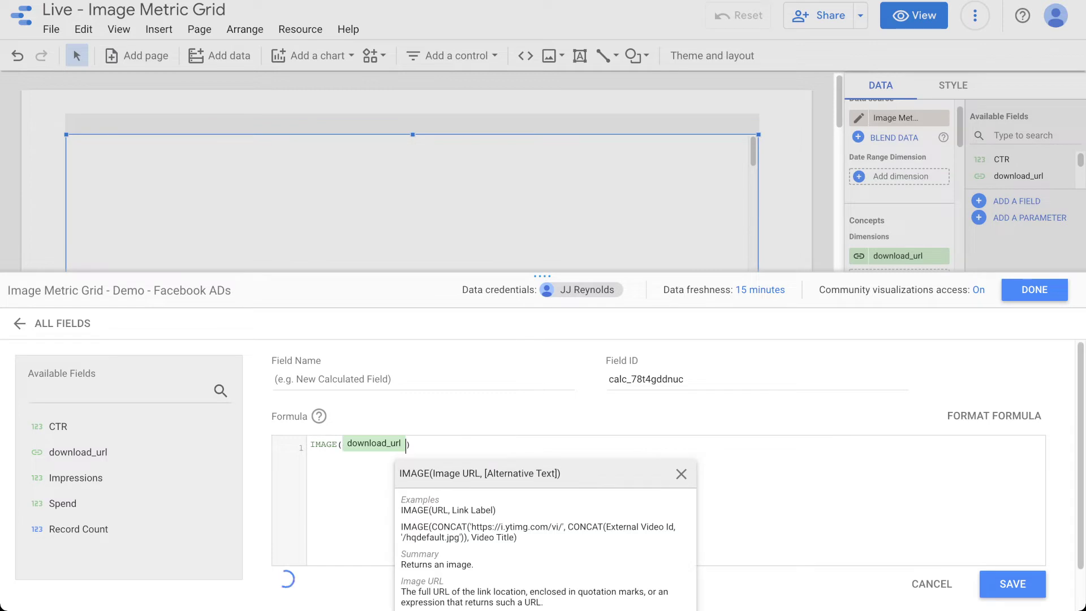
text(,)
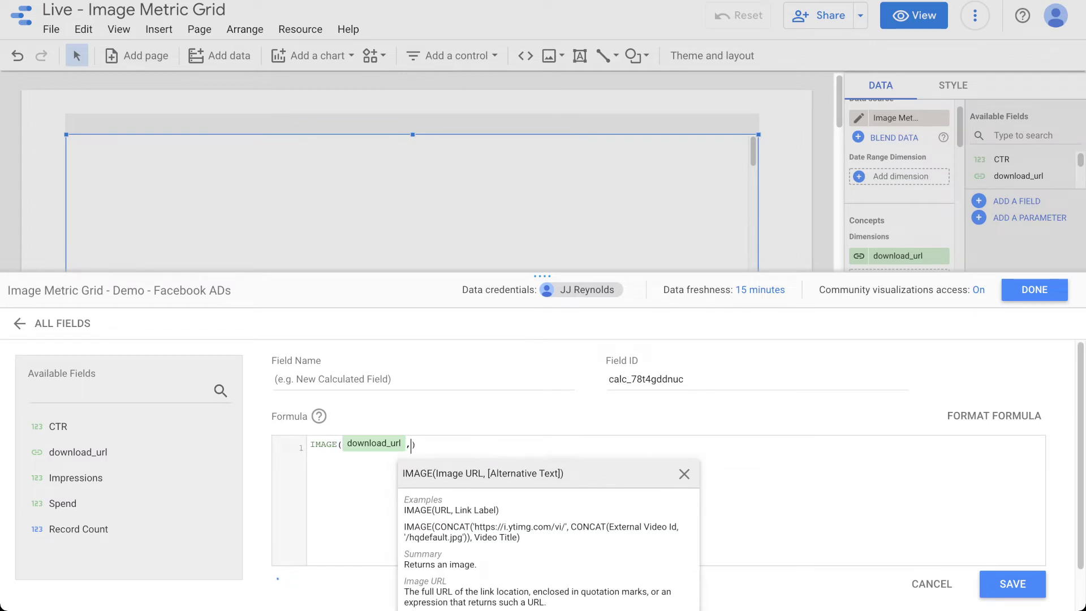
key(BackSpace)
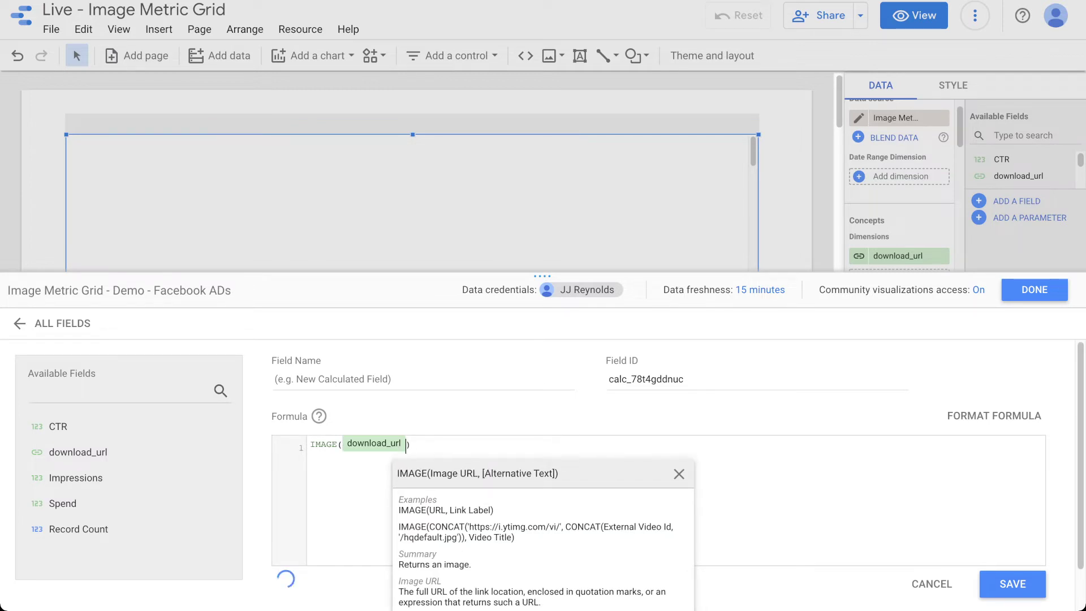
click(678, 474)
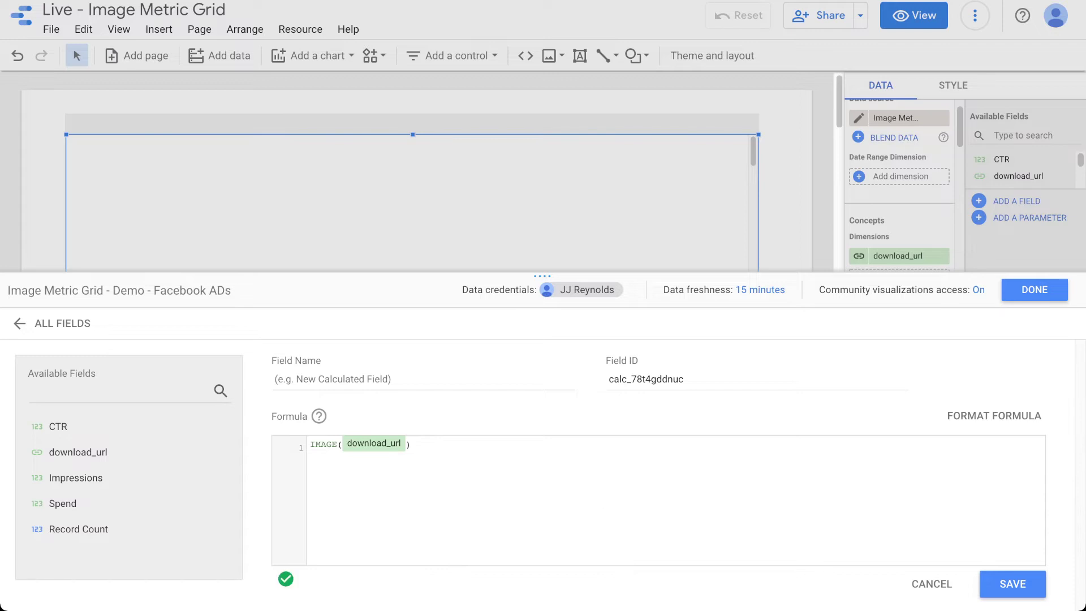
- Save the calculated field as "Image - Preview" and replace the grid's download_url dimension with it
click(332, 379)
text(Imag)
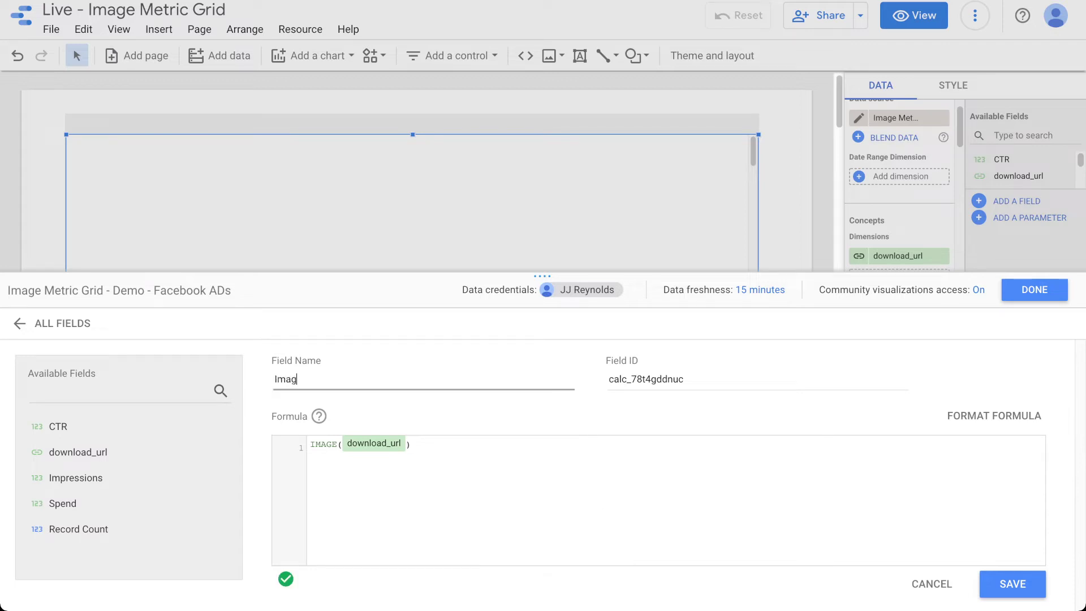
text(e - Preview)
click(1012, 584)
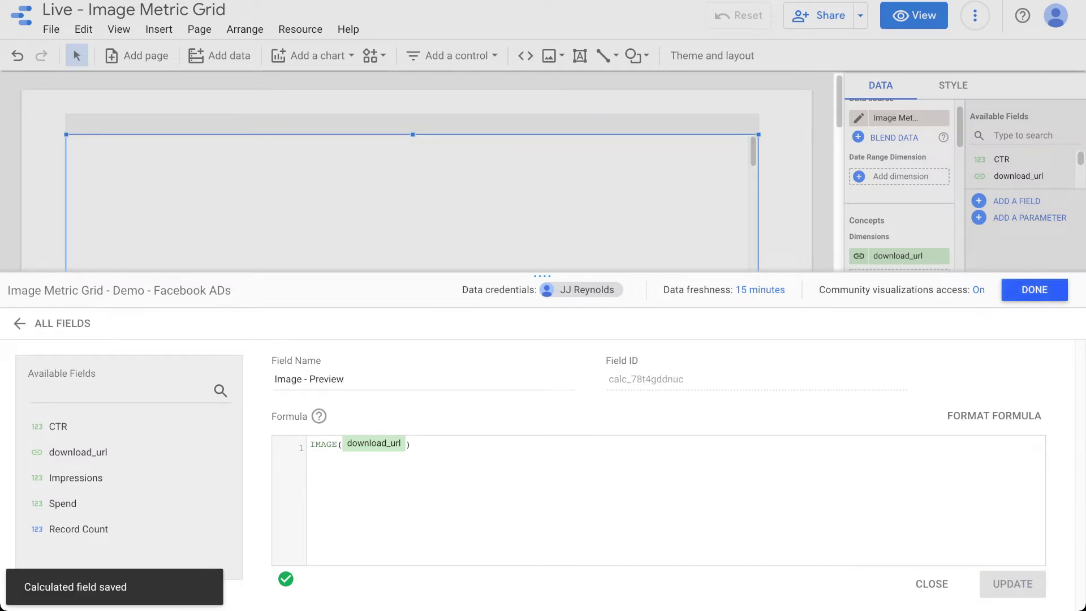
click(1034, 289)
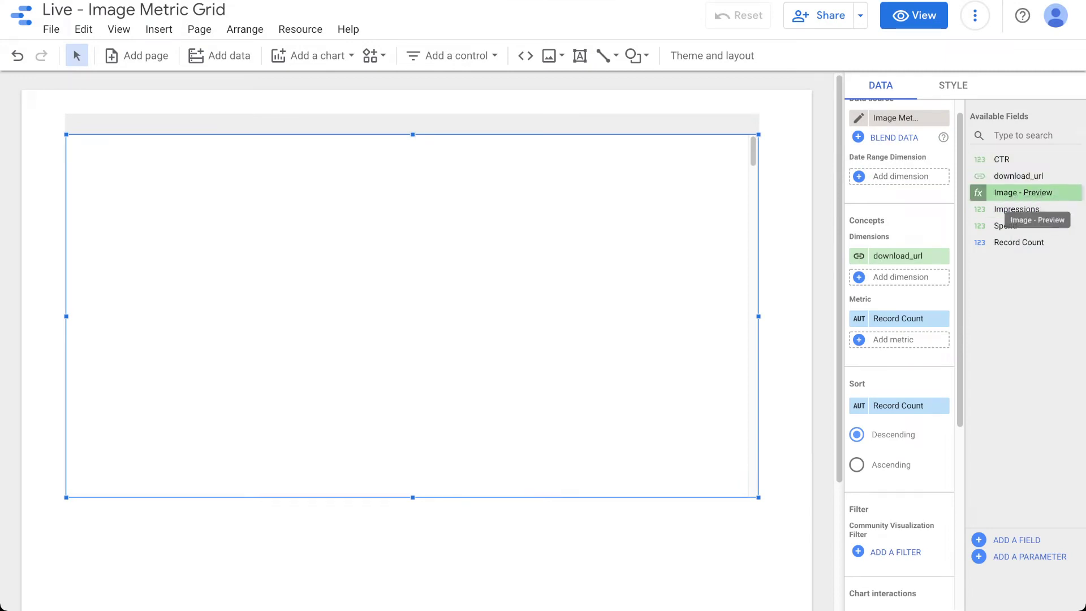
drag(1018, 192, 899, 255)
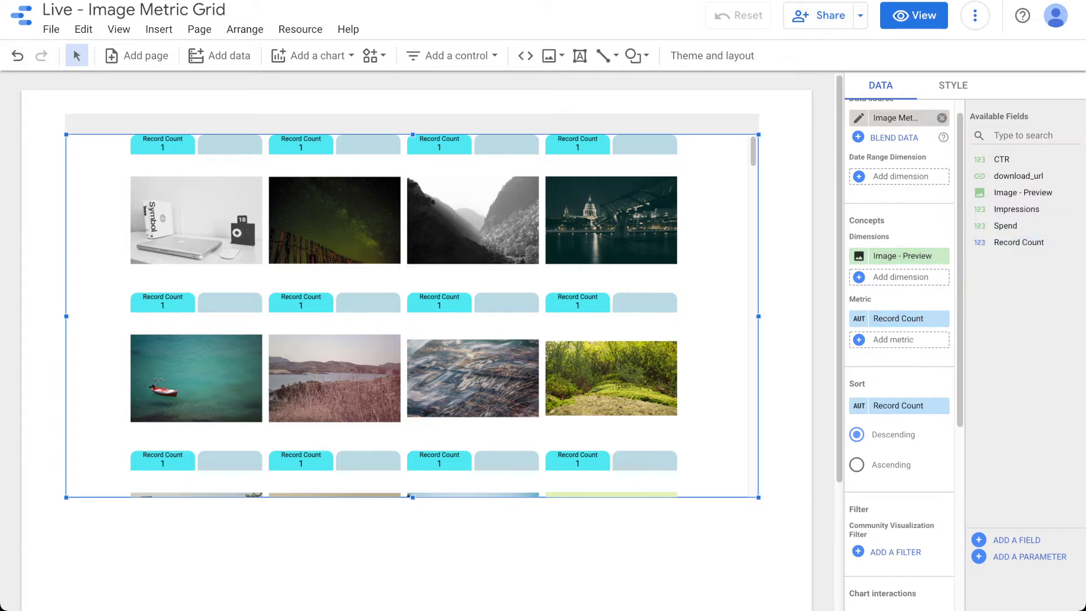
- Hide the grid's Metric 2 box and leave only the Metric 1 box shown
click(953, 85)
scroll(959, 355, up, 1)
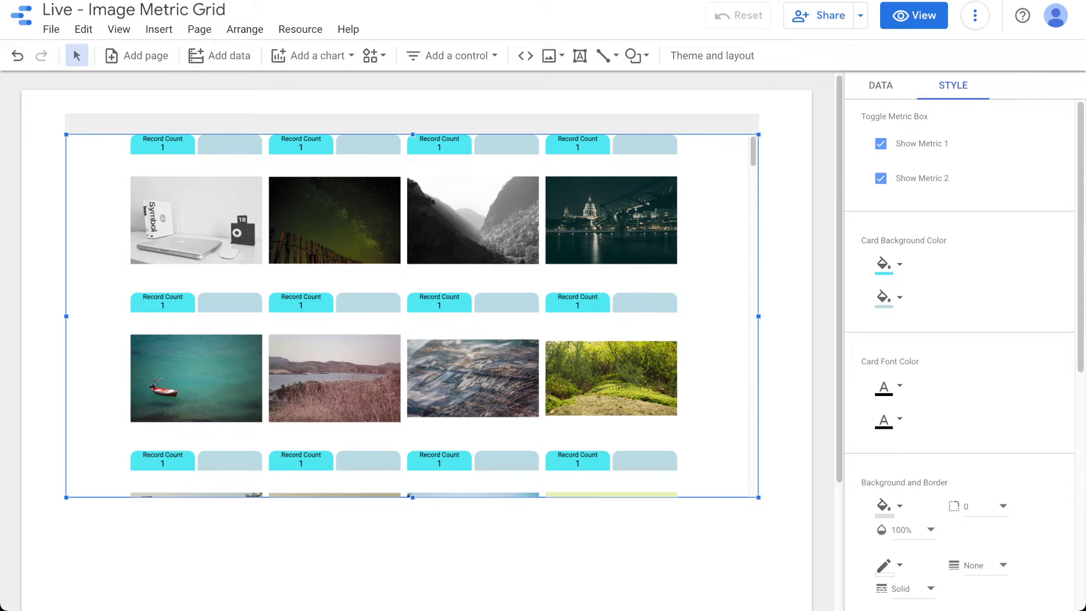
click(922, 144)
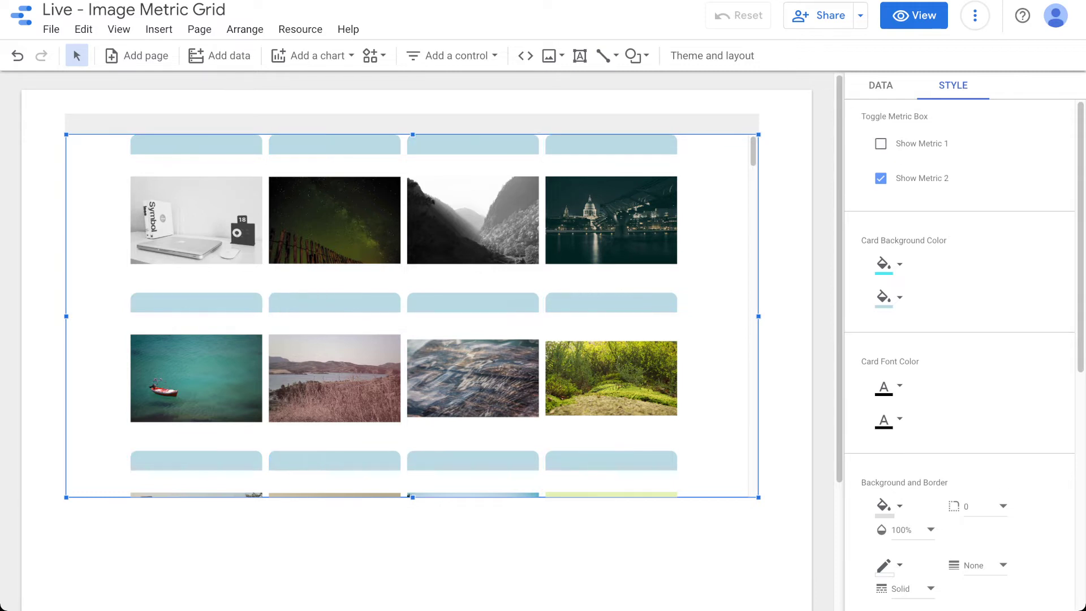
click(922, 178)
scroll(412, 316, down, 20)
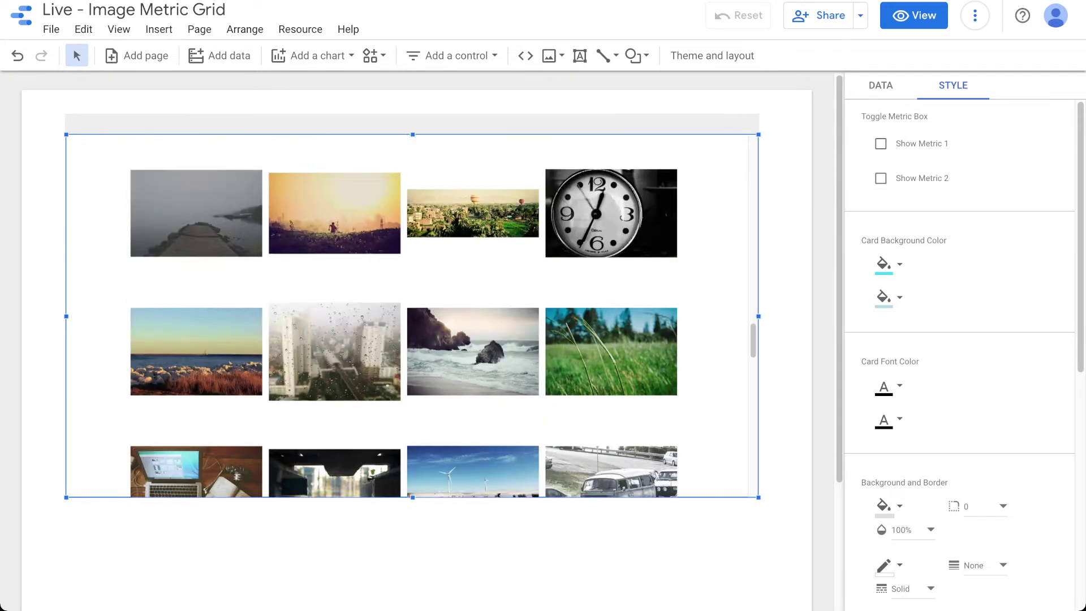
scroll(411, 315, up, 20)
click(922, 143)
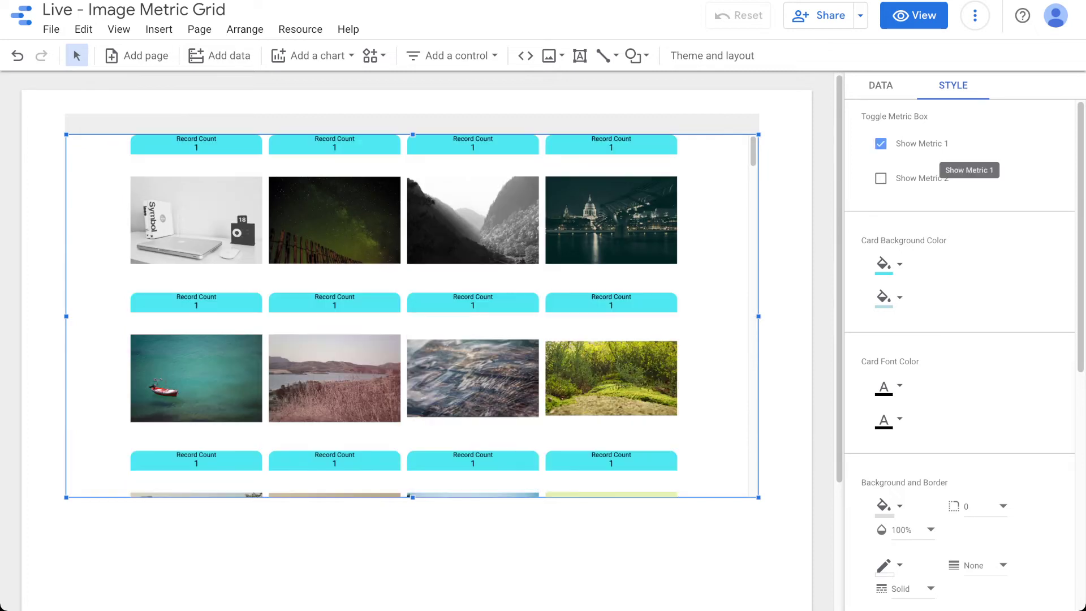
- Replace the grid's Record Count metric with Impressions, using Image - Preview as the only dimension
click(881, 84)
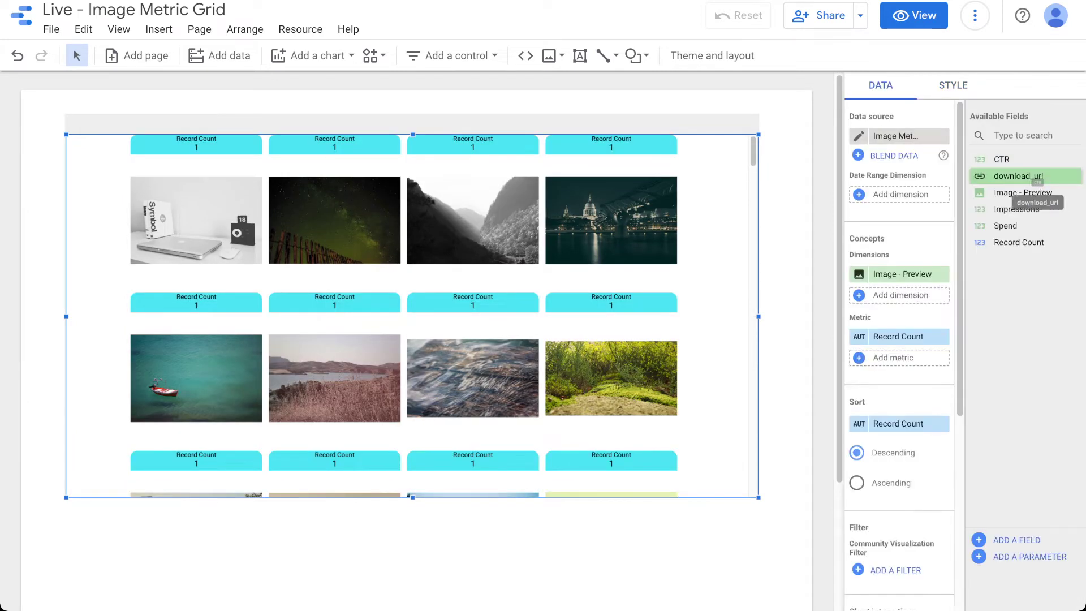
drag(1026, 209, 1025, 209)
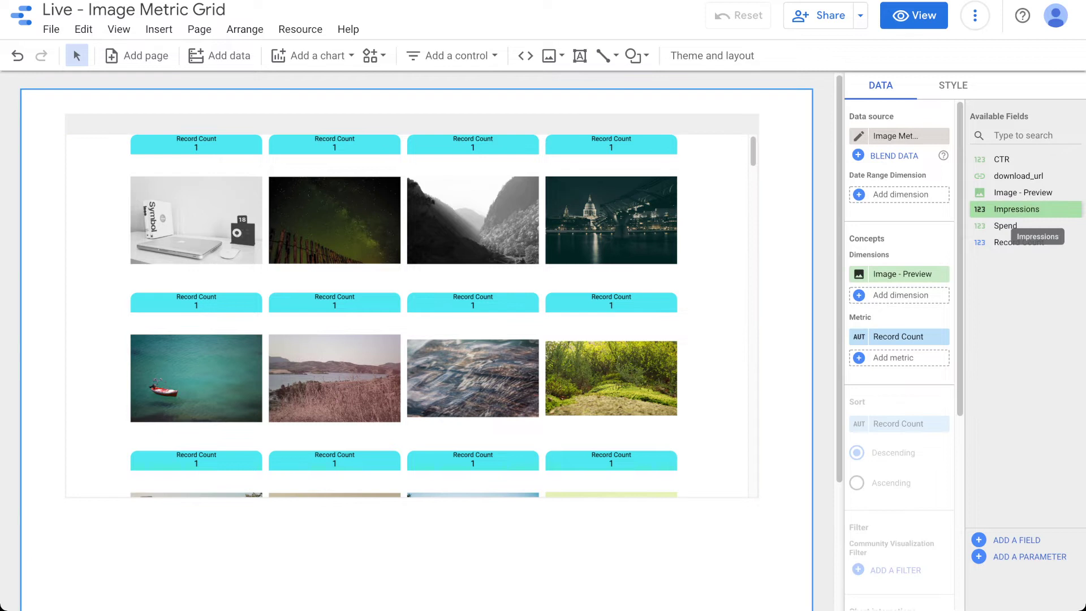
drag(1019, 238, 899, 274)
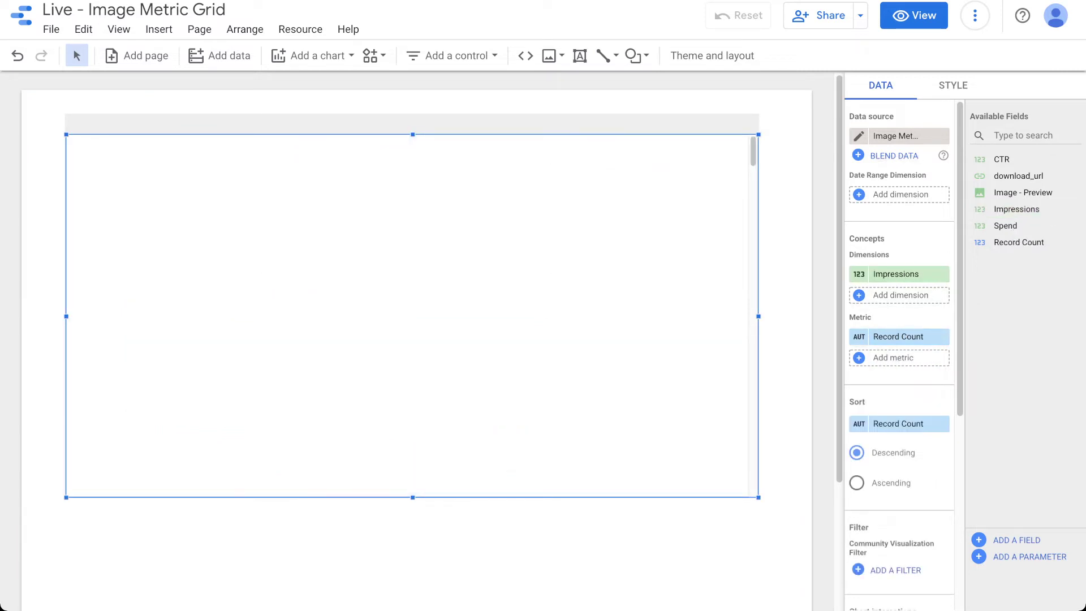
drag(1024, 208, 900, 337)
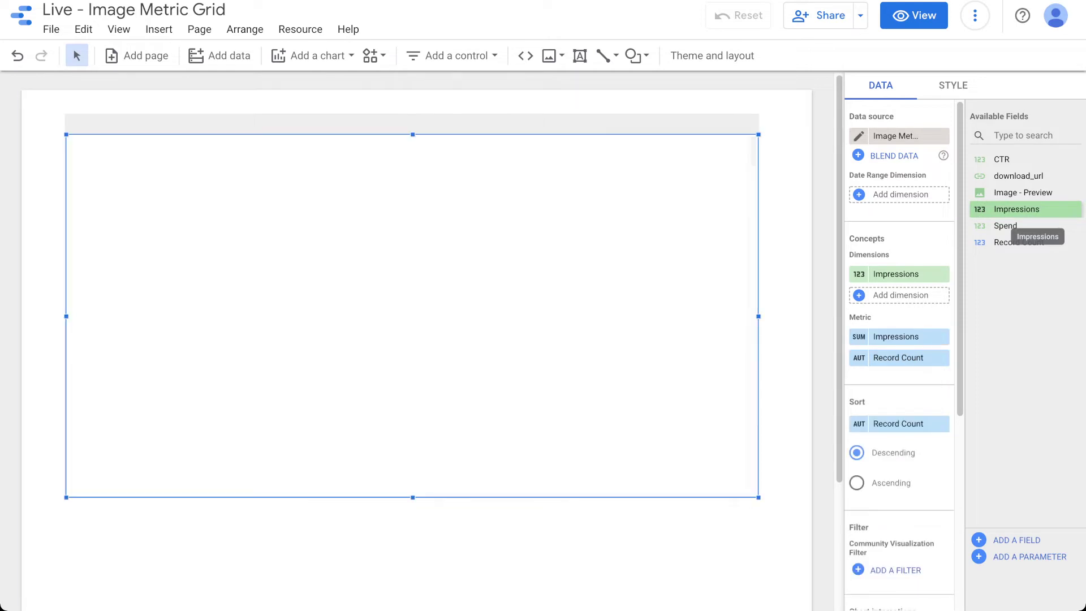
click(942, 357)
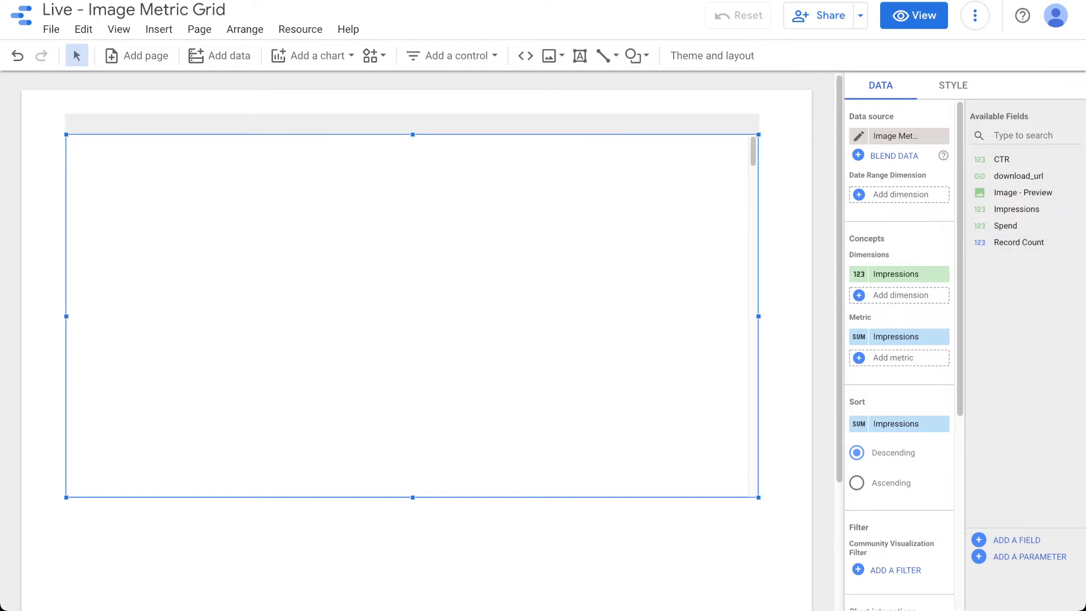
drag(1018, 192, 899, 273)
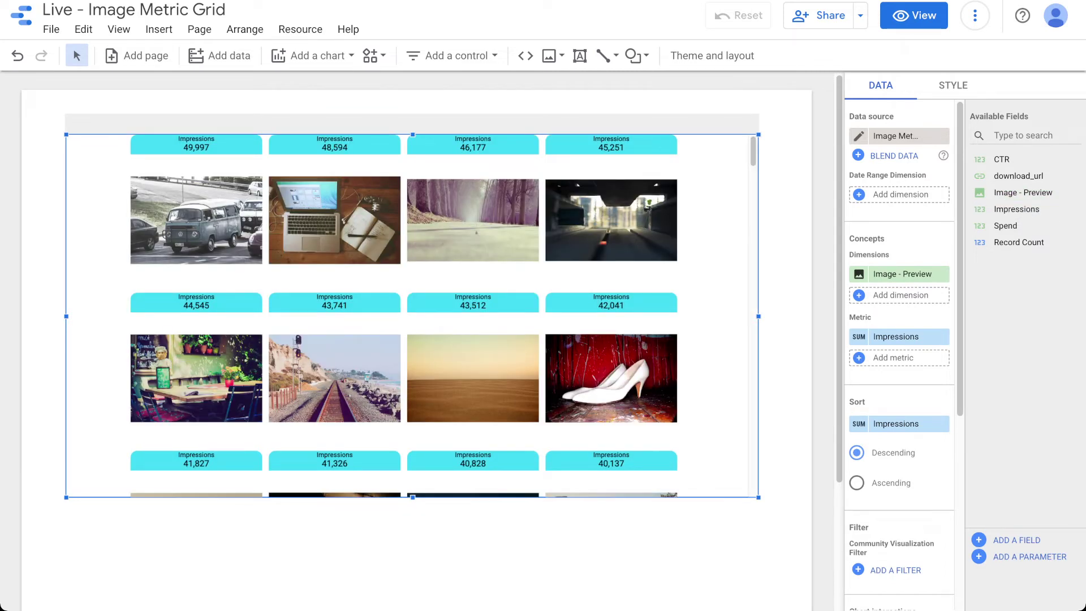
- Set the first metric card's background to the theme's blue and its font color to white
click(952, 84)
click(889, 264)
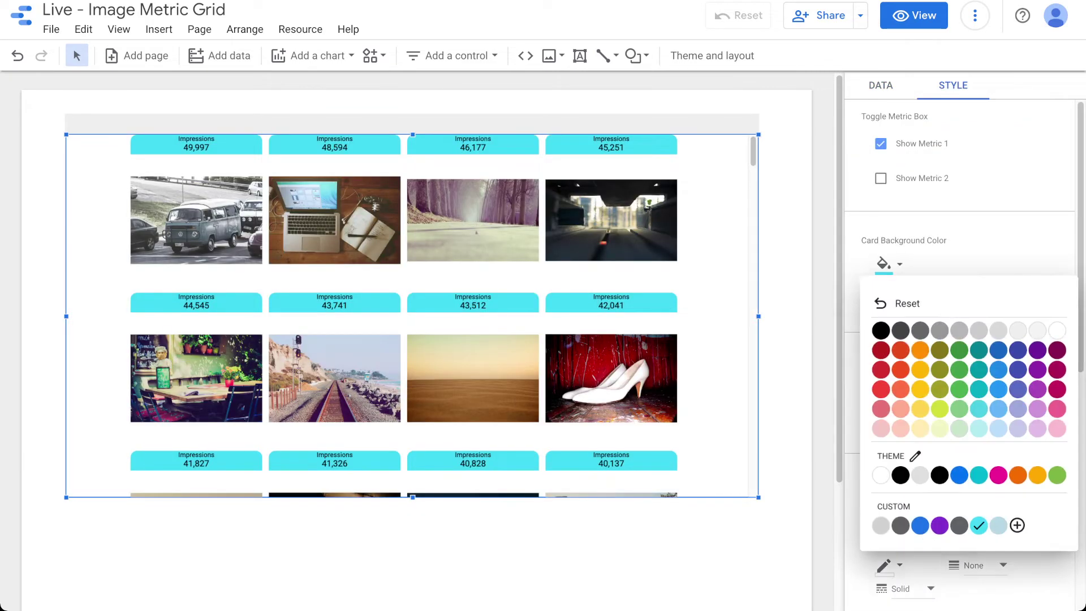
click(960, 475)
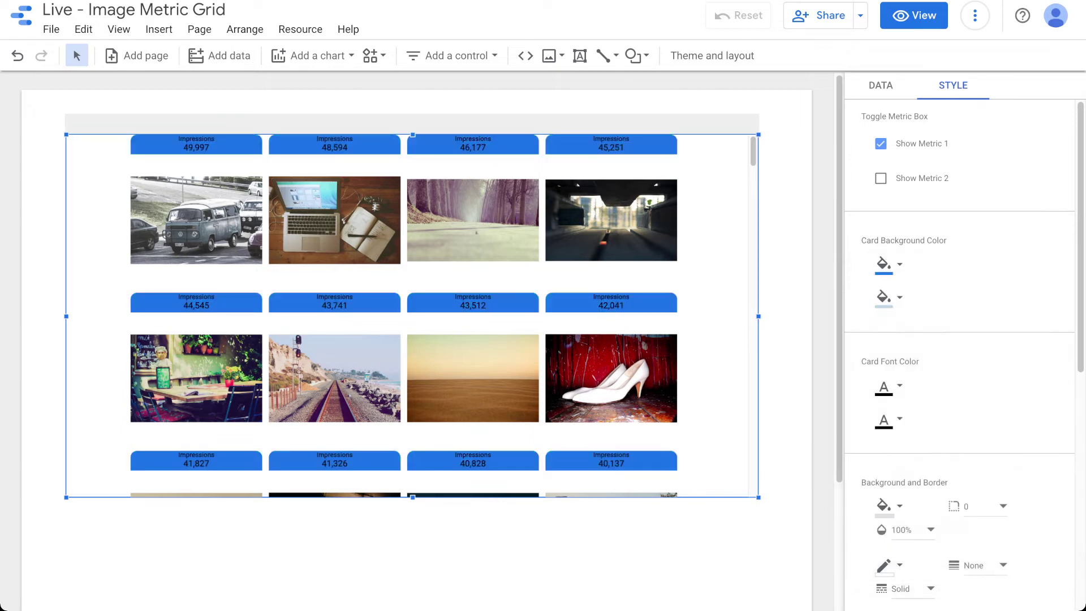
click(885, 387)
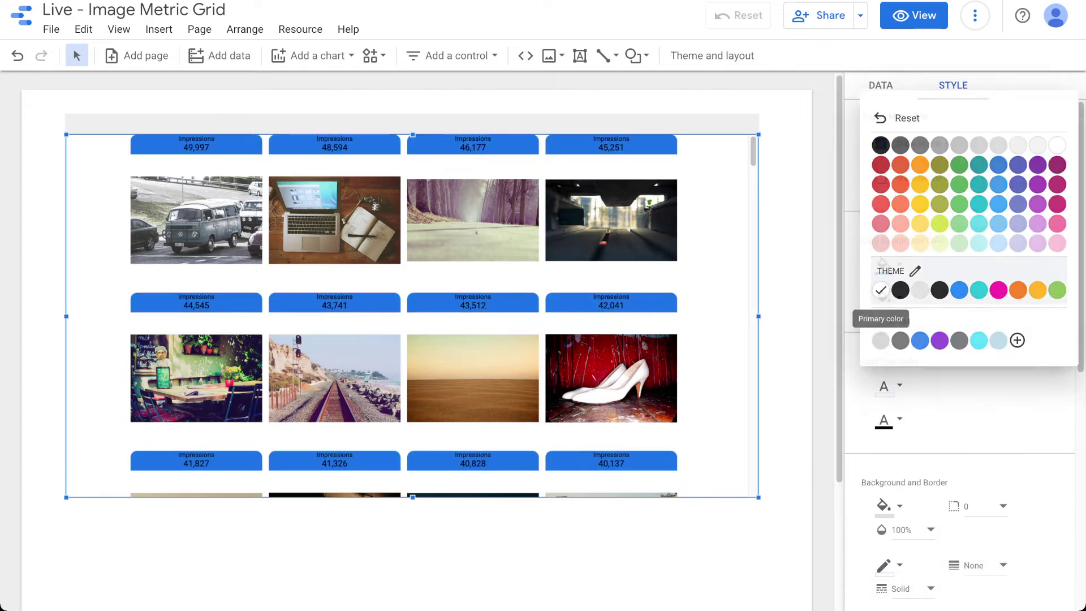
click(883, 289)
scroll(411, 316, down, 3)
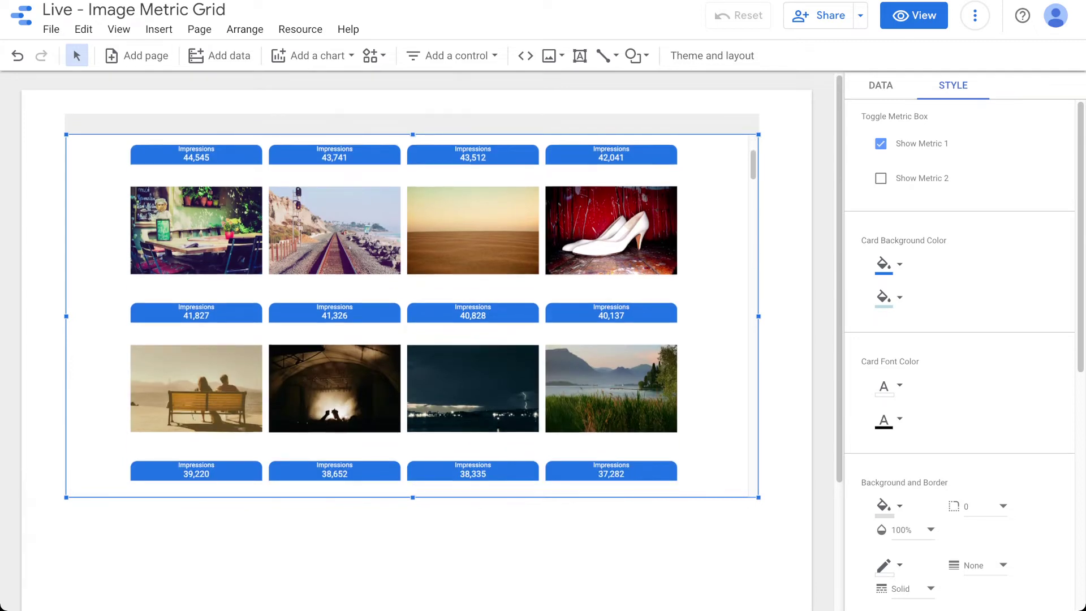
scroll(411, 316, up, 3)
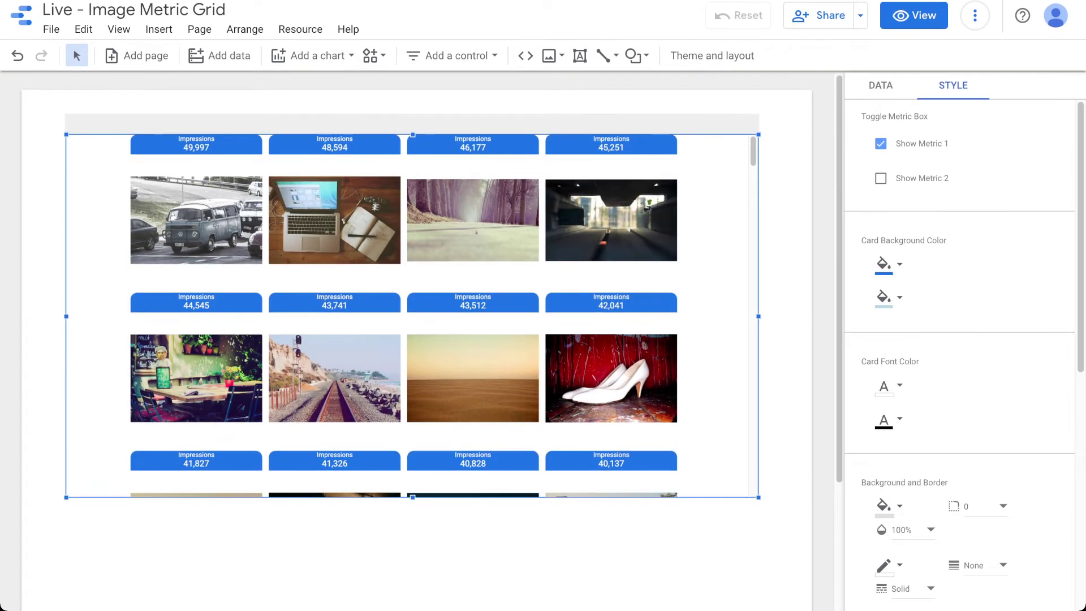
click(880, 85)
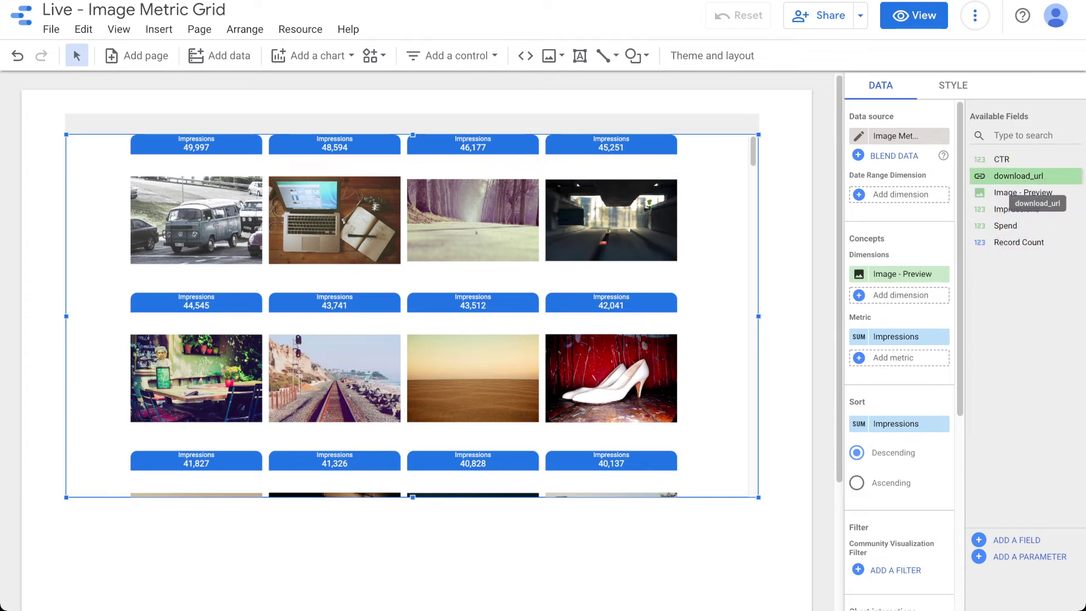
drag(1025, 176, 899, 295)
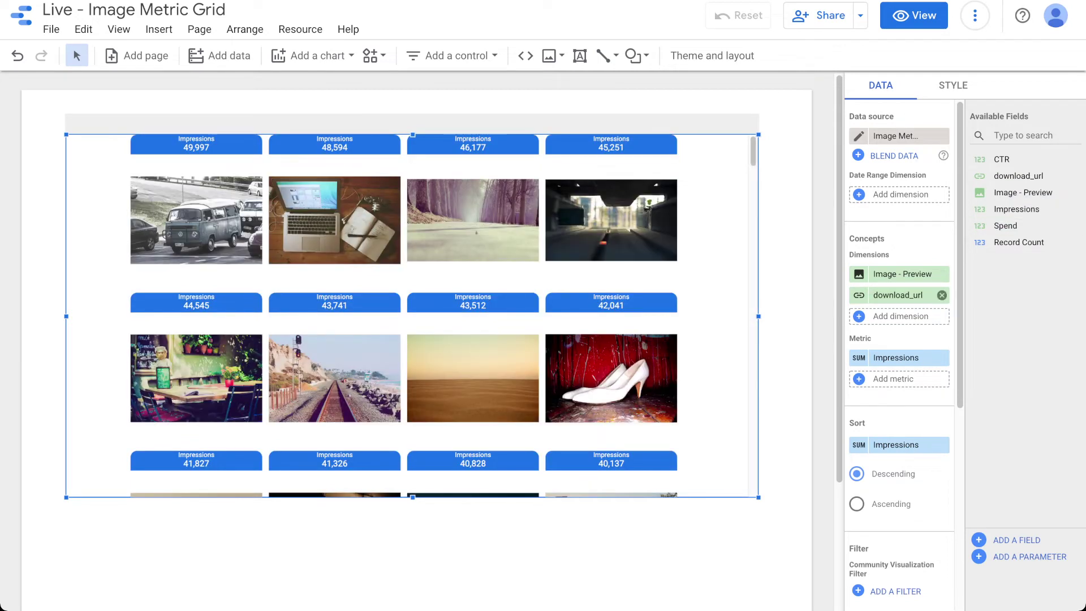
click(942, 295)
- Start a new calculated field with the formula HYPERLINK(download_url,"click me")
click(1016, 539)
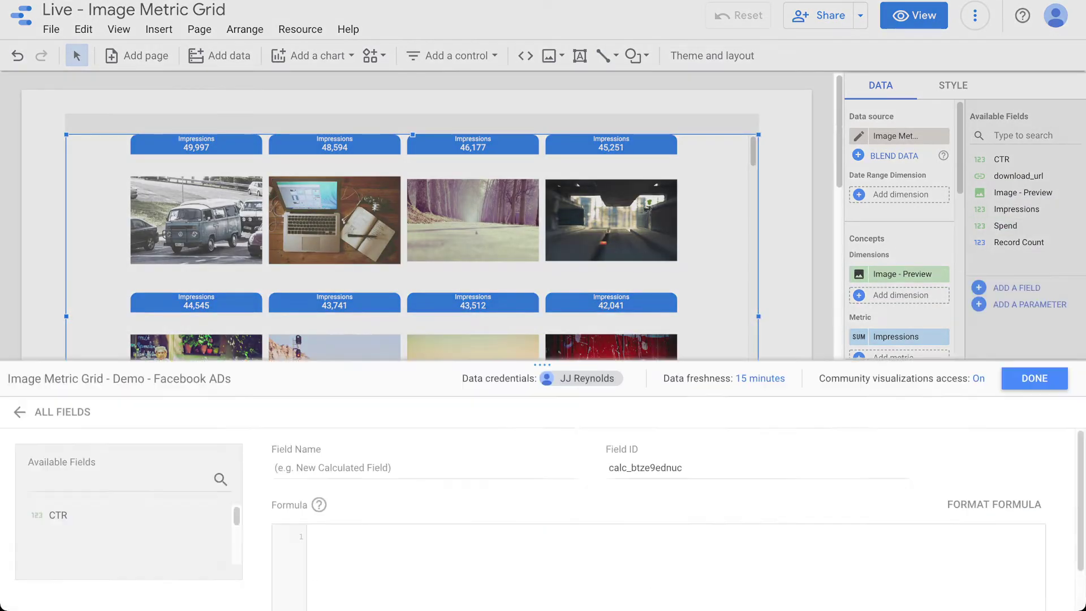
text(hy)
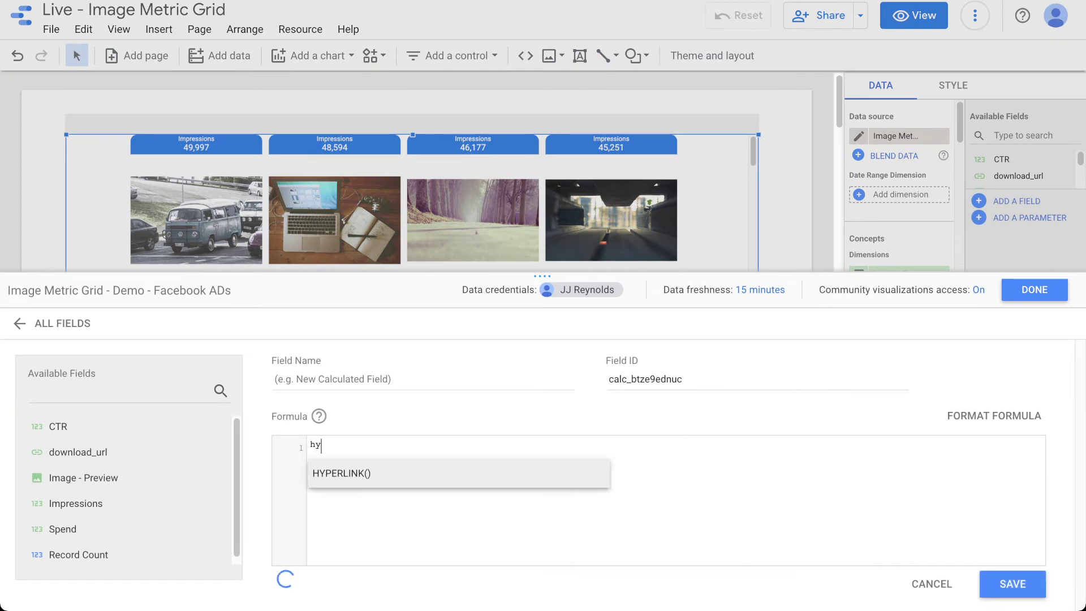
key(Return)
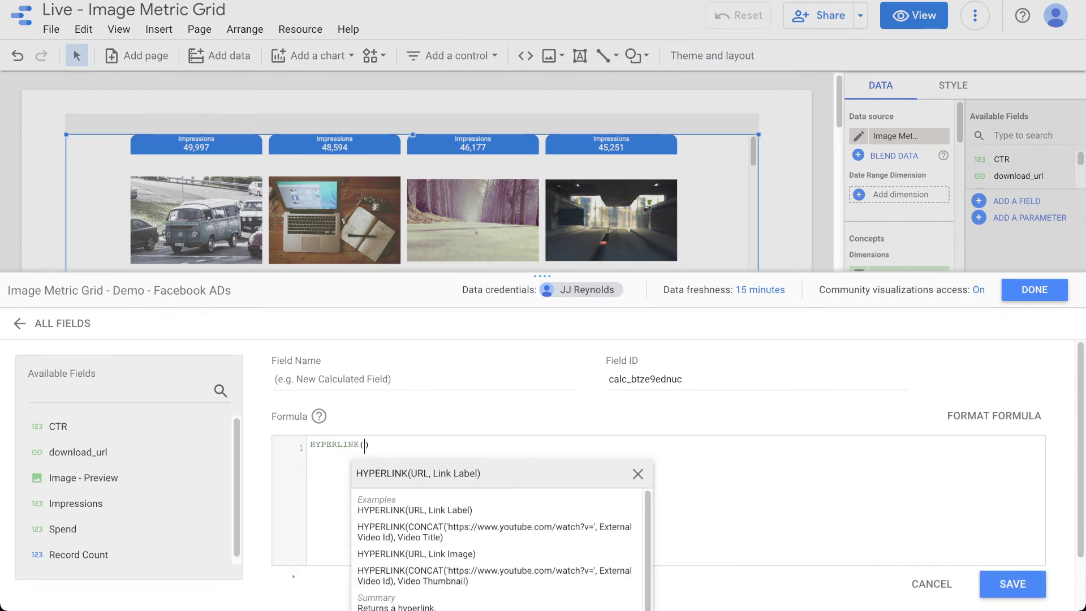
text(down)
key(Return)
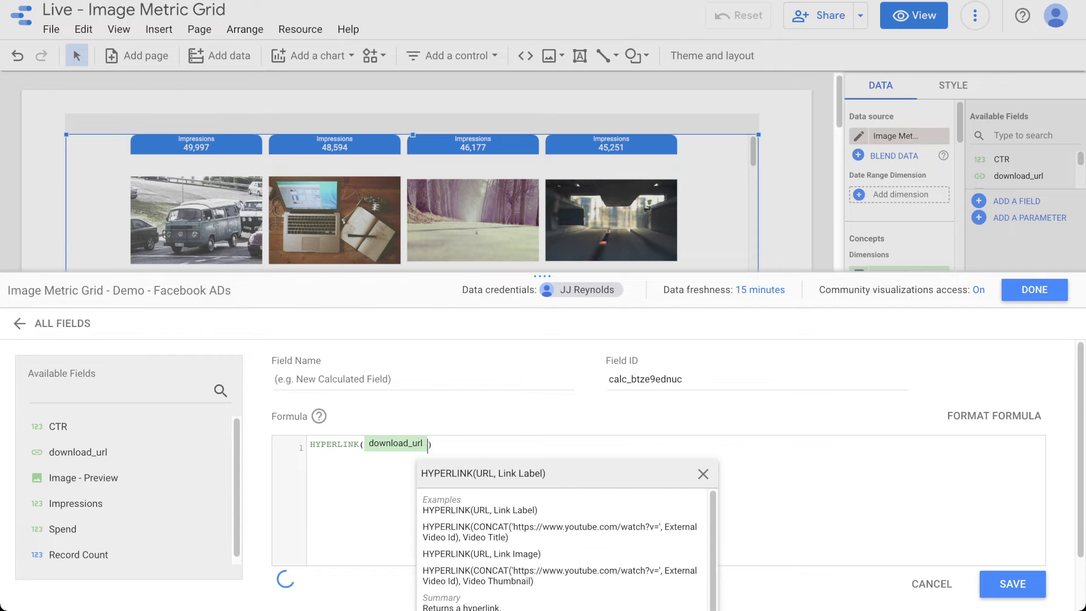
text(,)
text("click me)
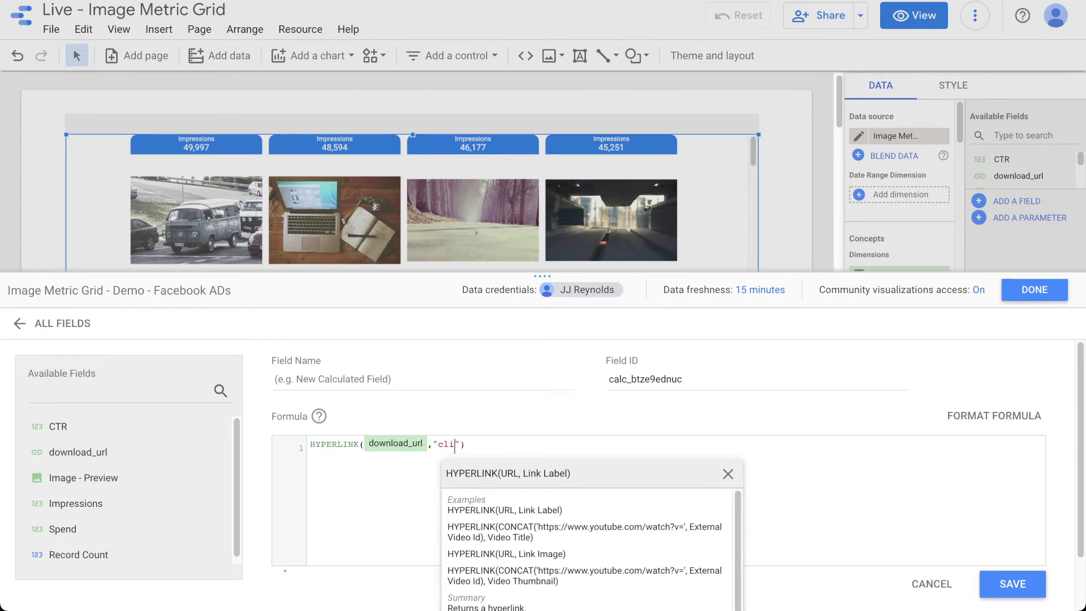
text())
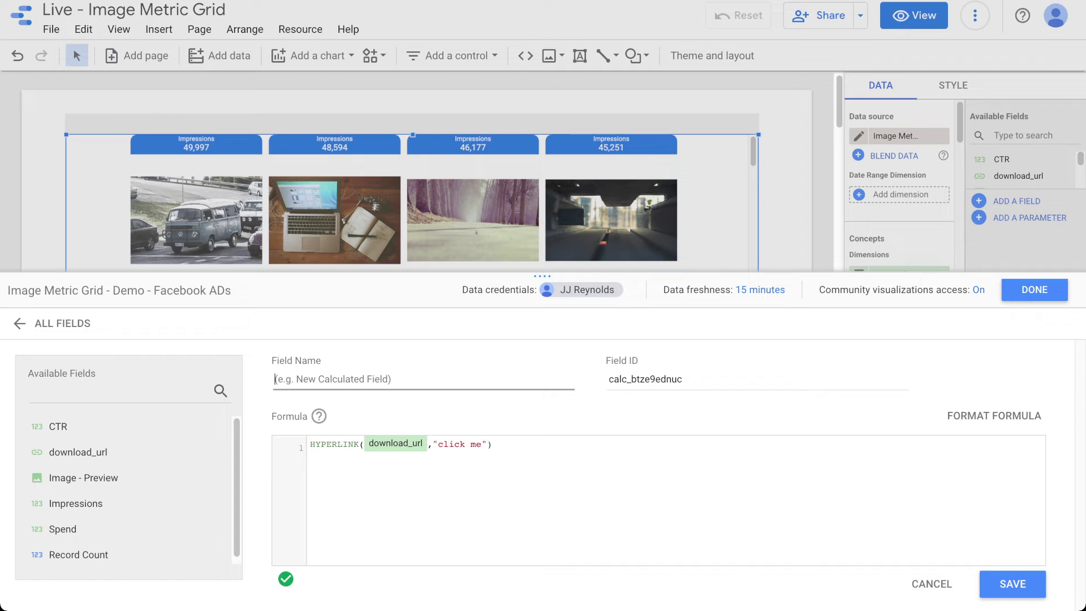
- Save the calculated field as "Image - Hyperlink" and add it as the grid's second dimension
text(Image - Hyperlink)
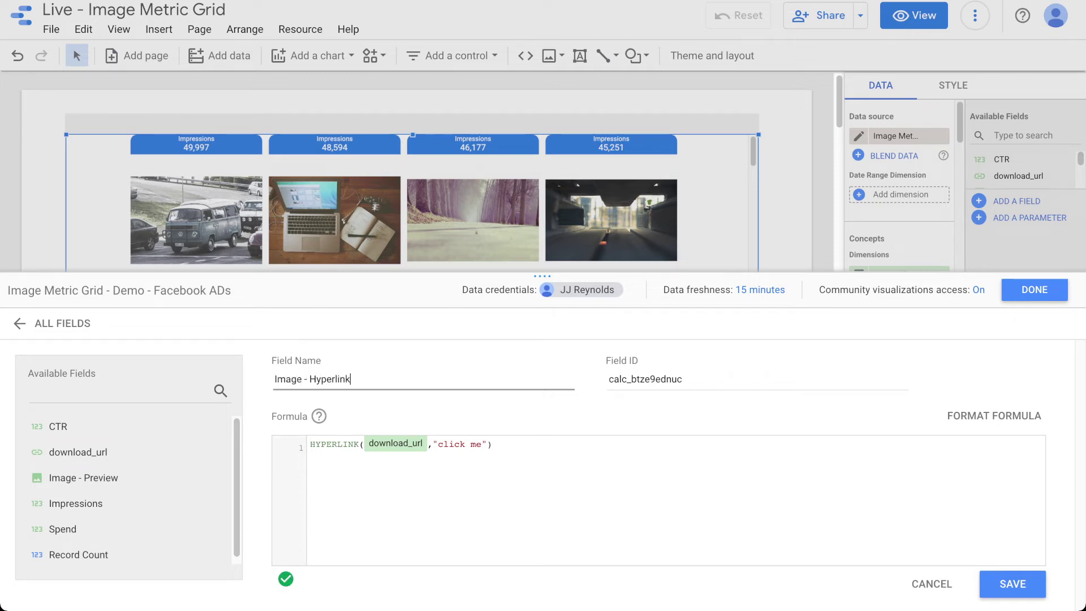
click(1012, 584)
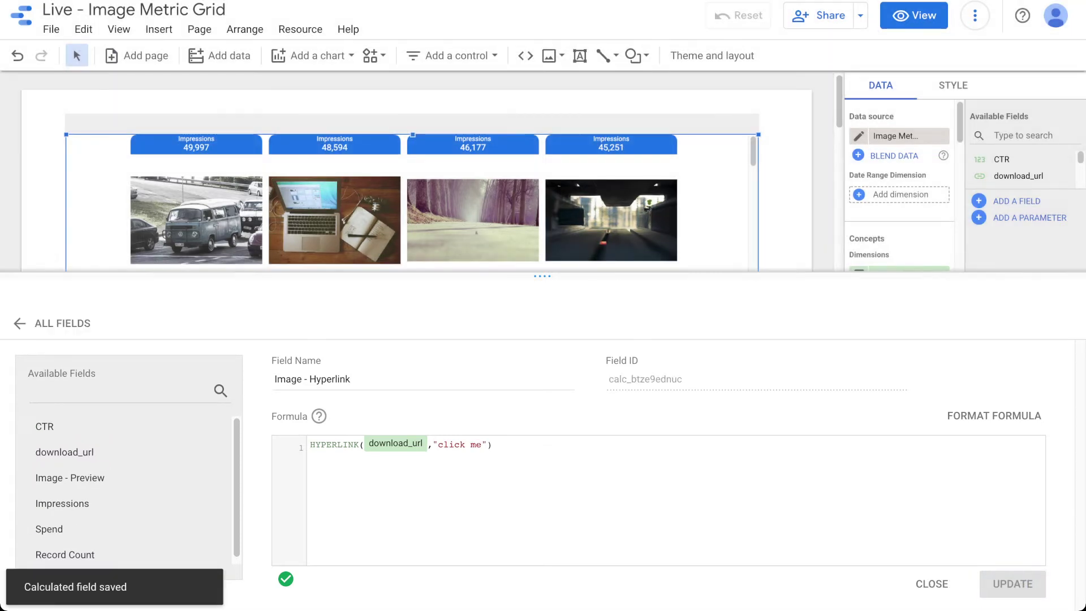
click(1035, 290)
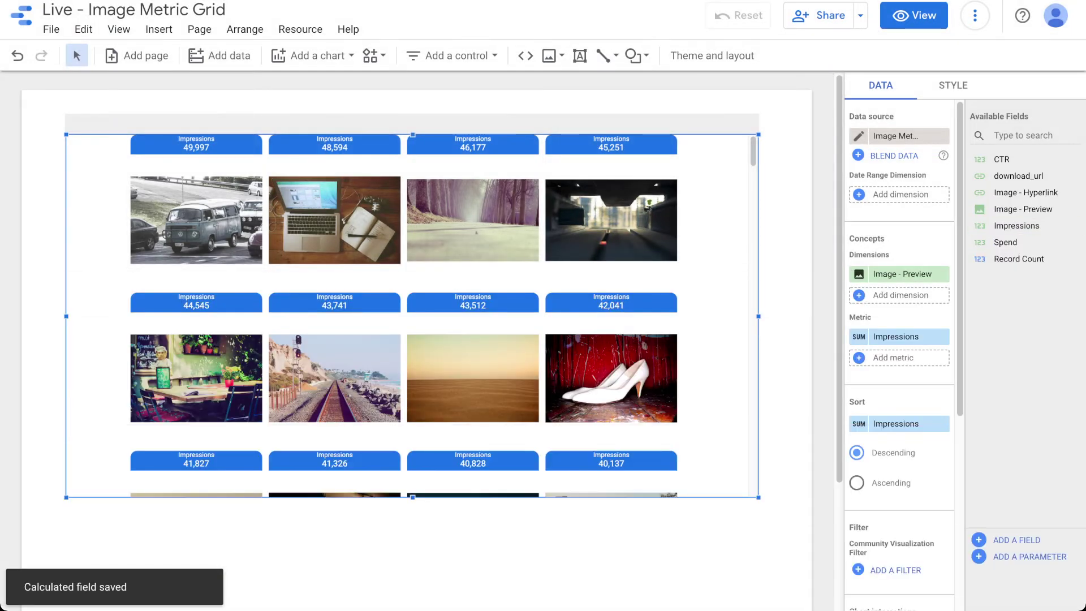
click(1024, 193)
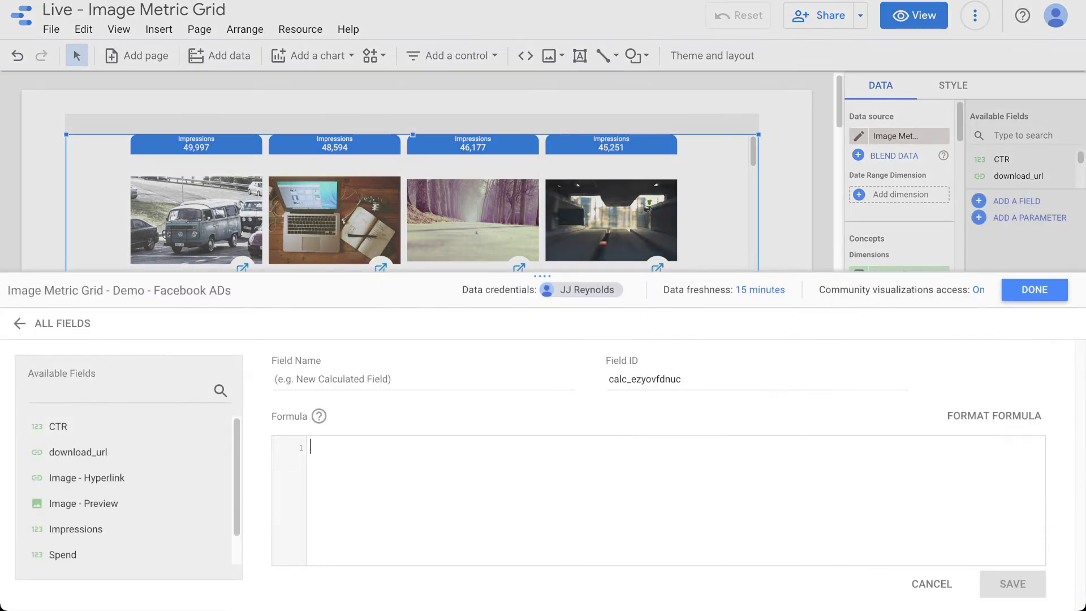
- Write the formula HYPERLINK("datastudio.vip/youtube","click me") in another new calculated field
text(hyp)
key(Return)
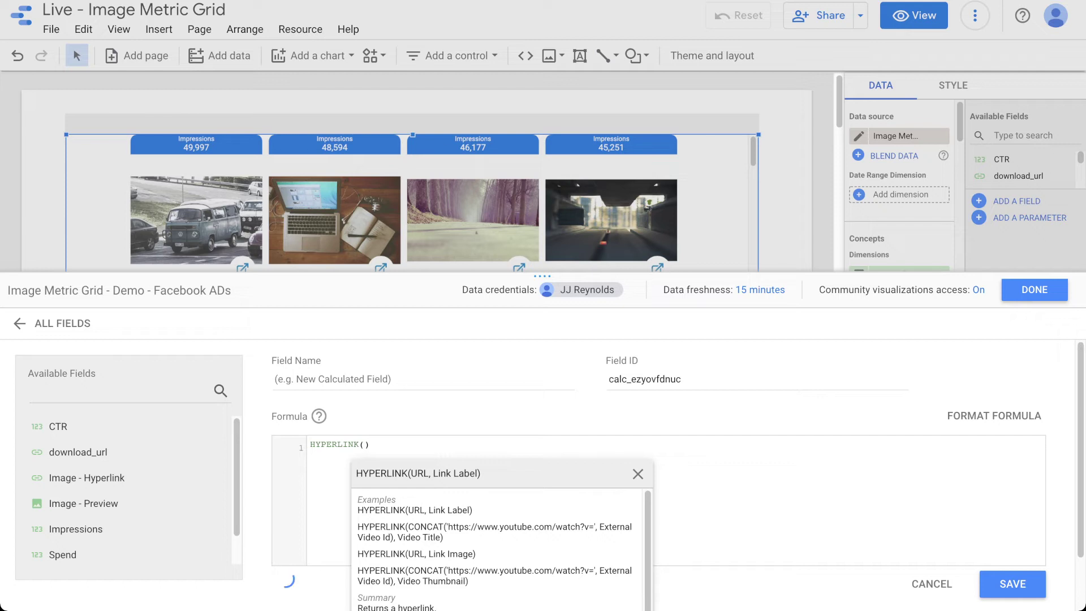
text(")
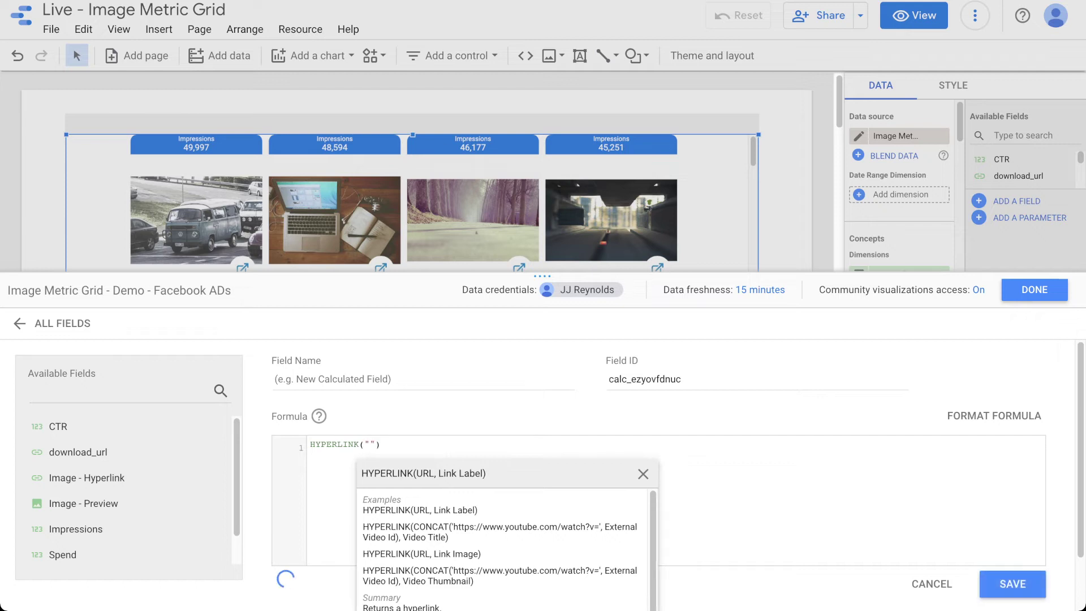
text(datastu)
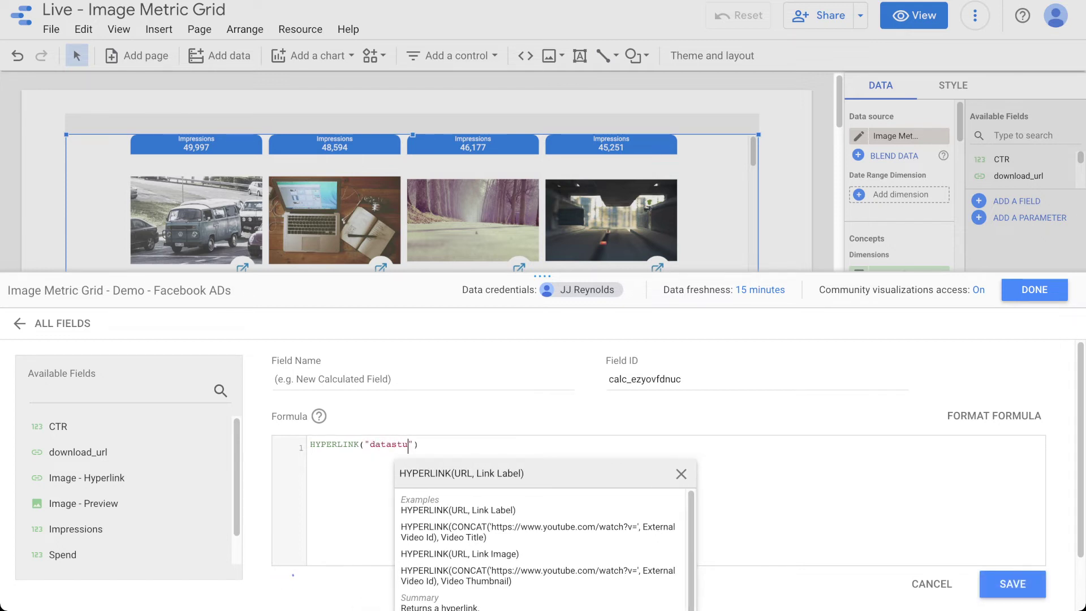
text(dio.vip/you)
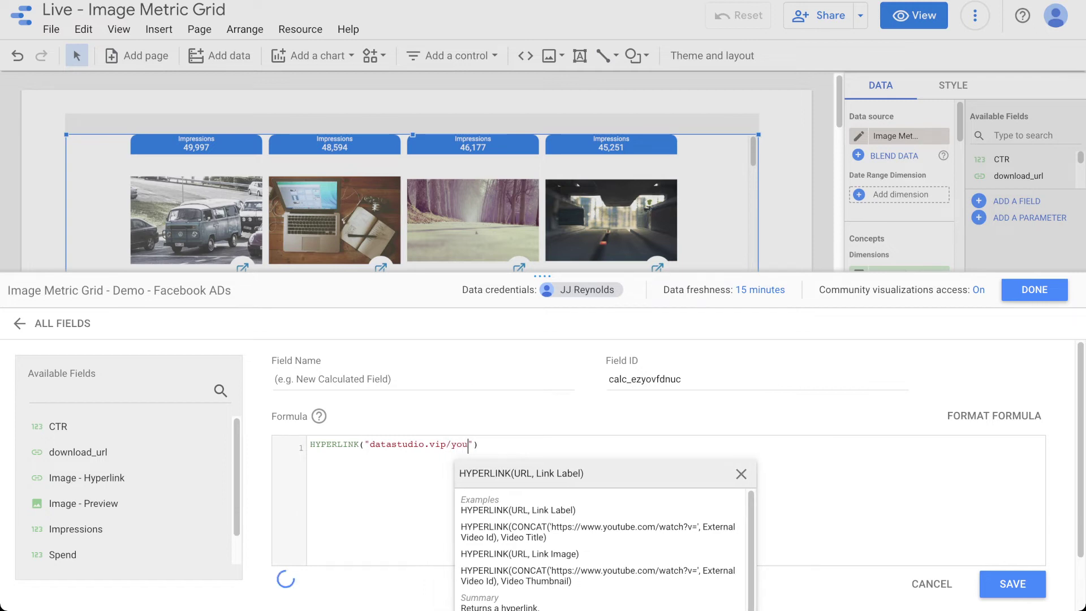
text(tube")
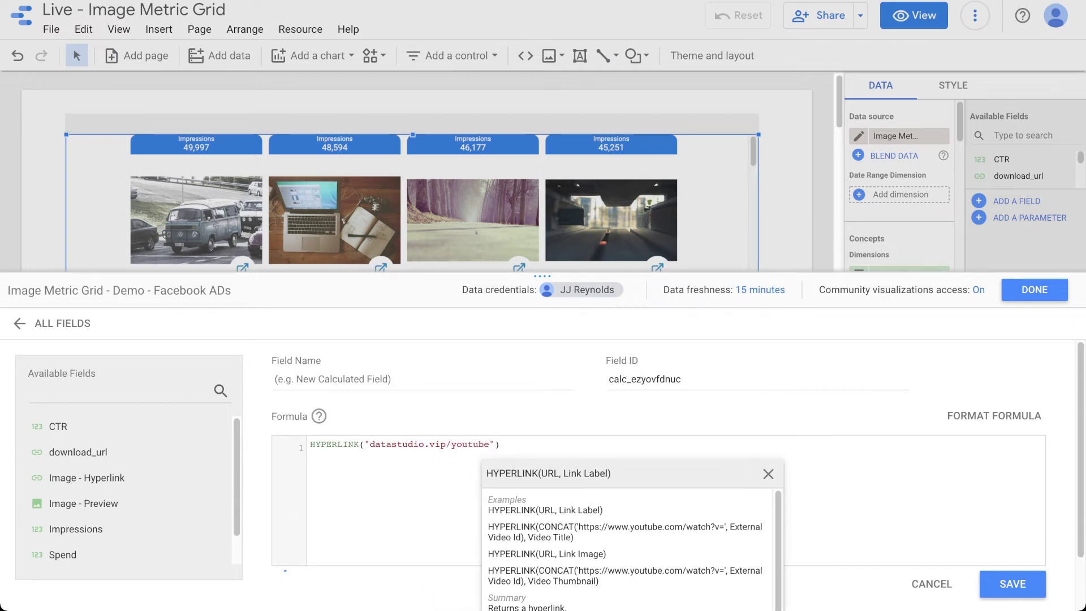
text(,"click me)
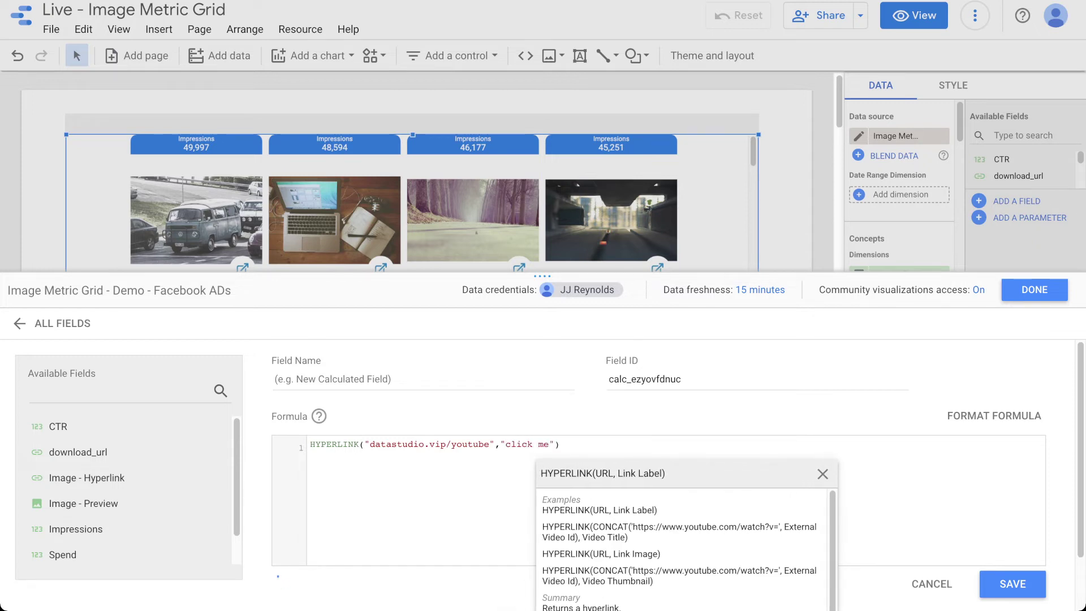
- Name the new calculated field "Hyperlink - CTA", save it, and finish editing the data source fields
click(275, 379)
text(Hyperlink - CTA)
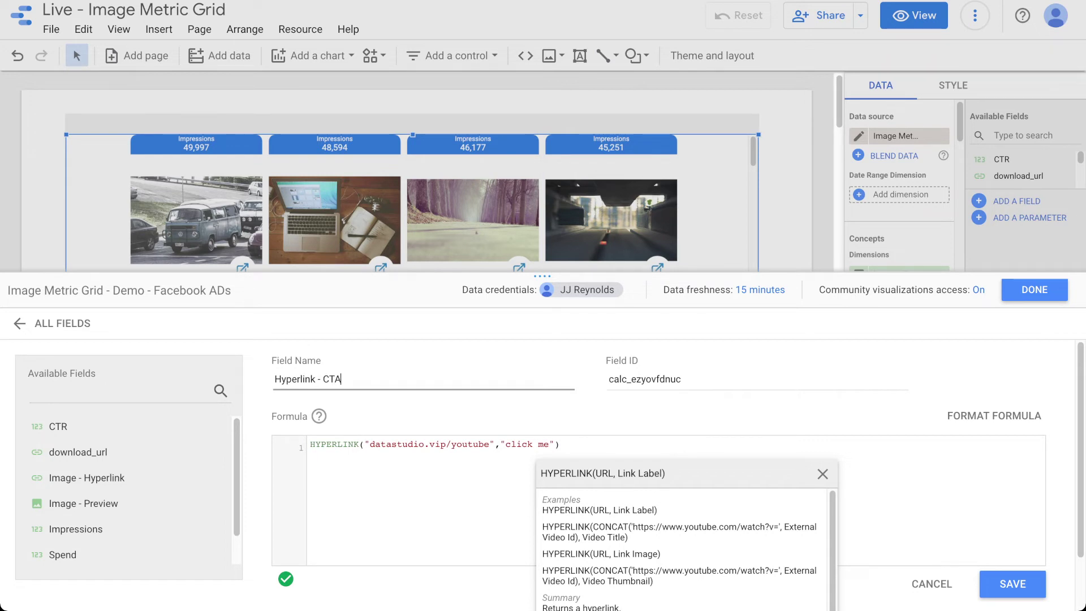
click(1012, 584)
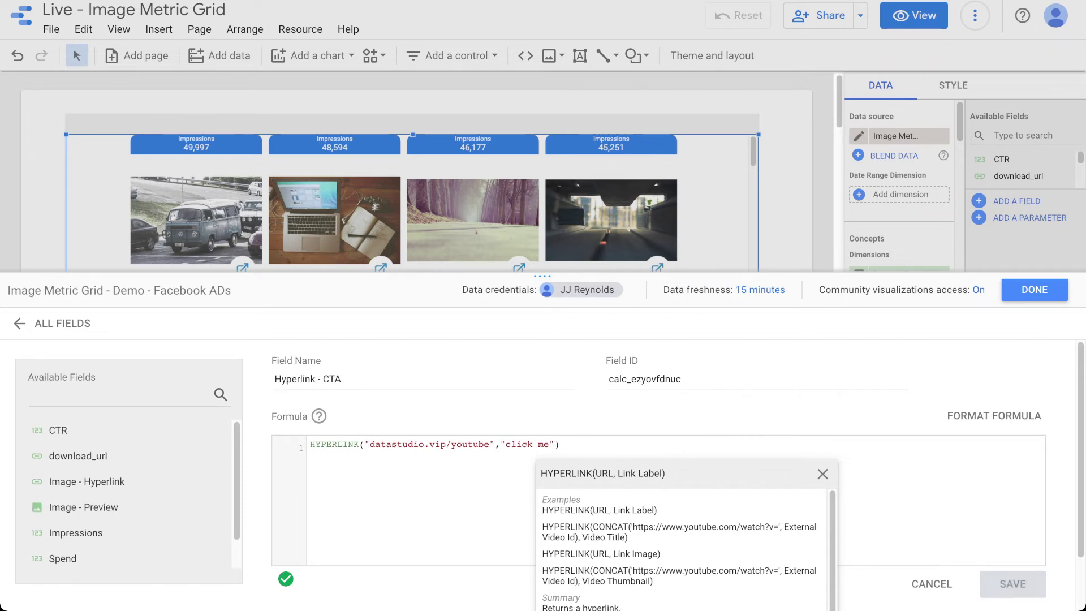
click(1035, 289)
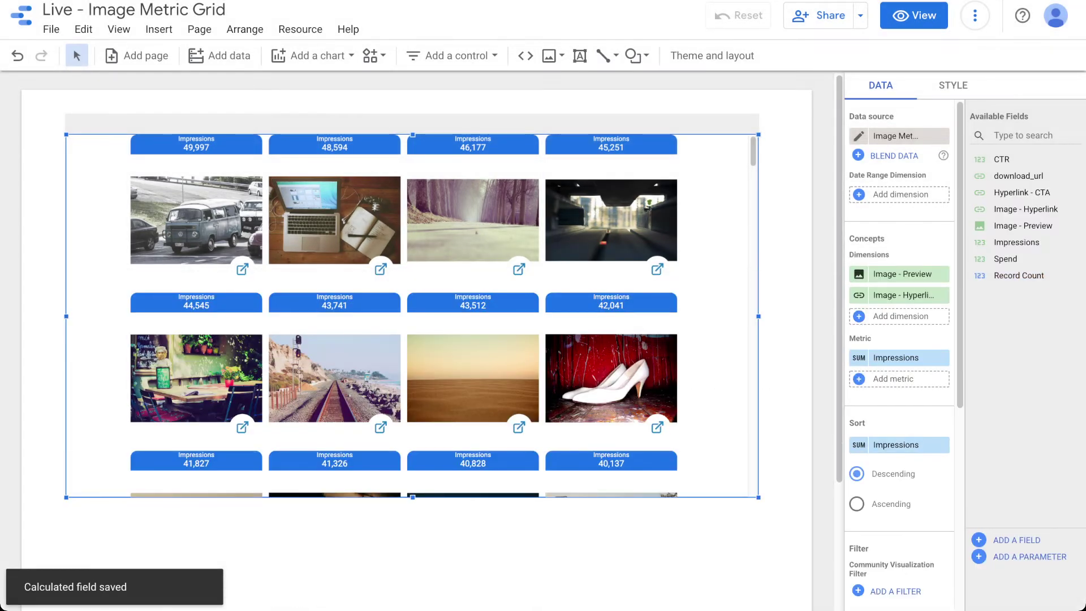
- Replace the grid's Image - Hyperlink dimension with Hyperlink - CTA and check the grid in the report's view mode
drag(1018, 194, 899, 295)
click(913, 15)
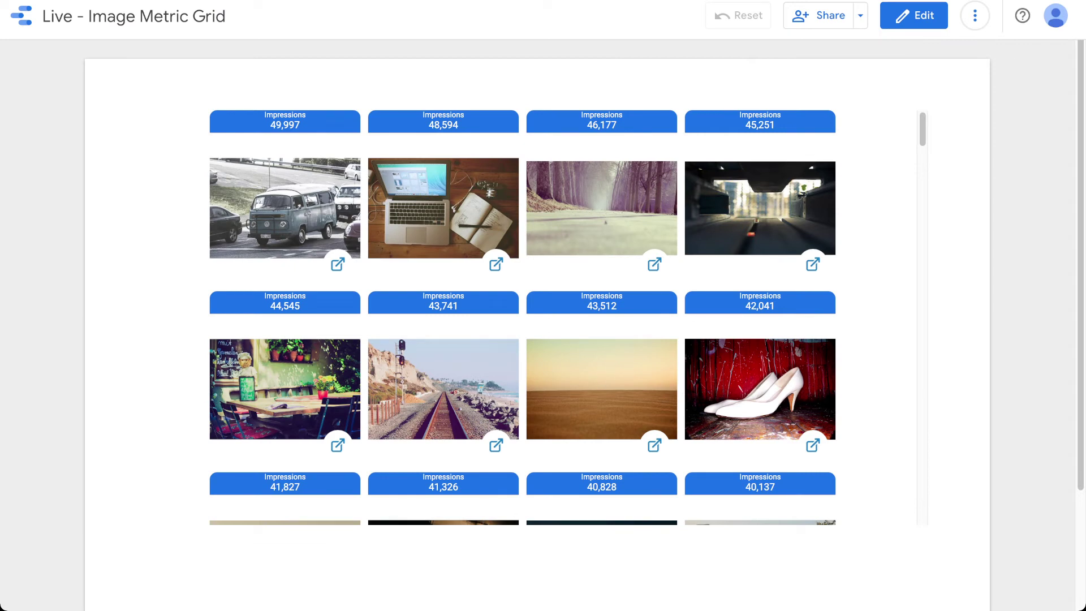
click(914, 15)
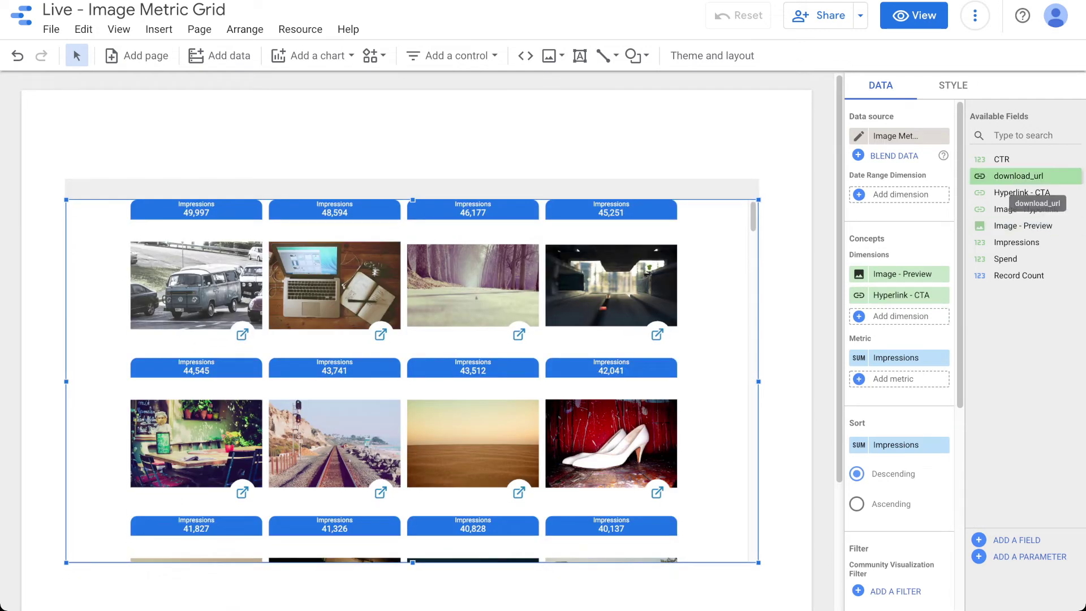
- Add Spend as the grid's second metric and show its Metric 2 box
drag(1010, 259, 899, 378)
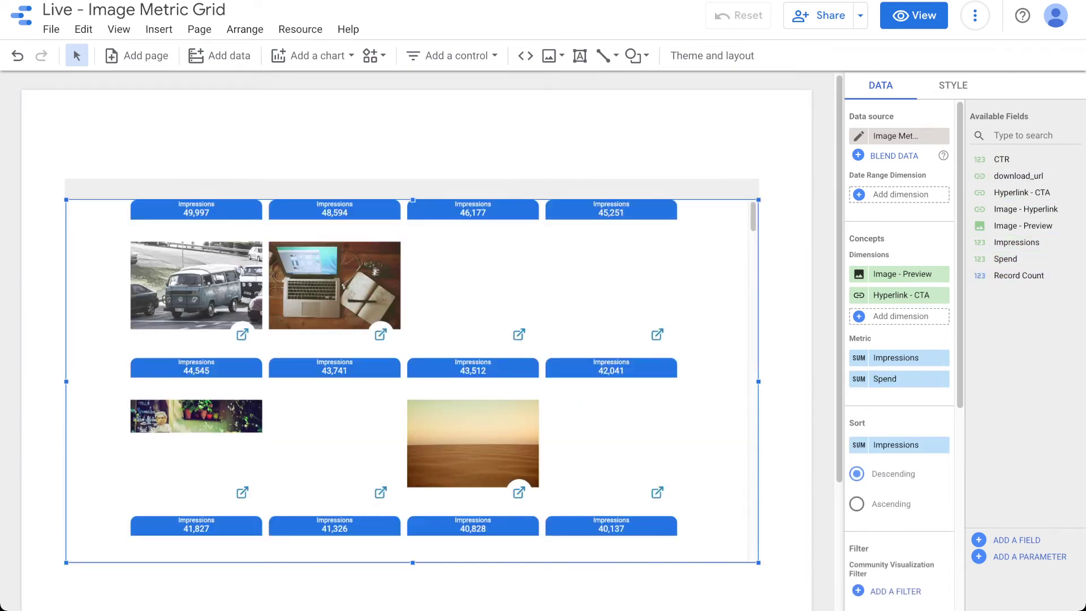
click(953, 84)
click(933, 179)
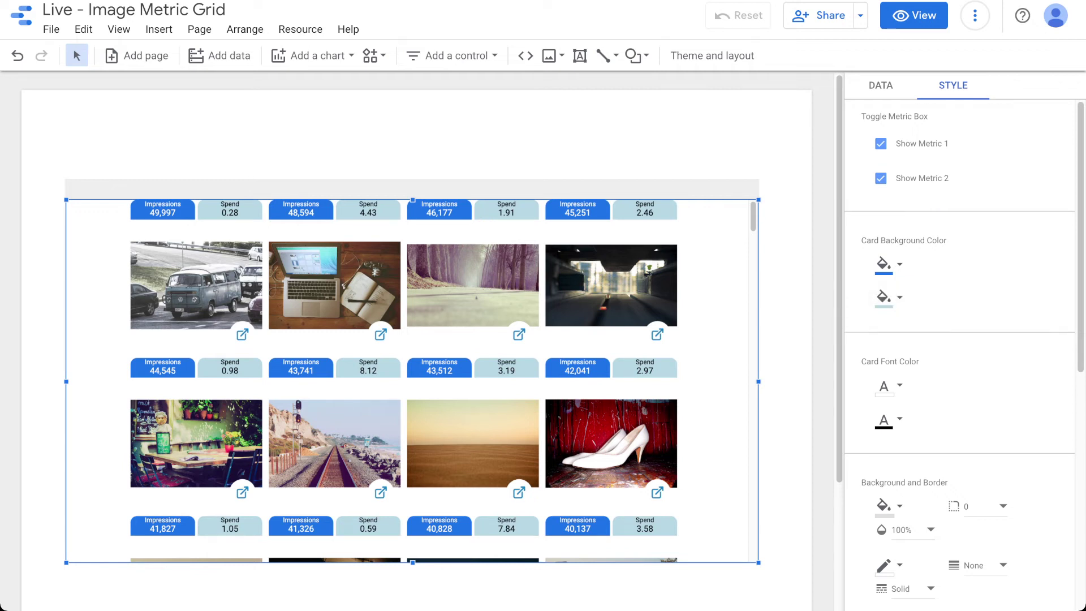
- Set the second metric card's background to dark teal and its font color to yellow
click(885, 297)
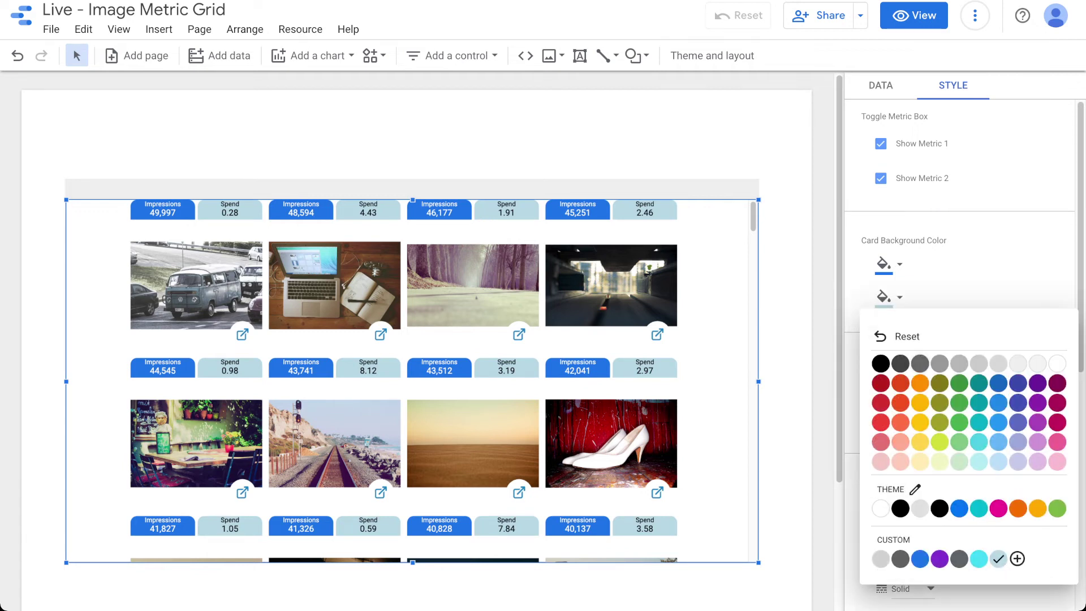
click(978, 383)
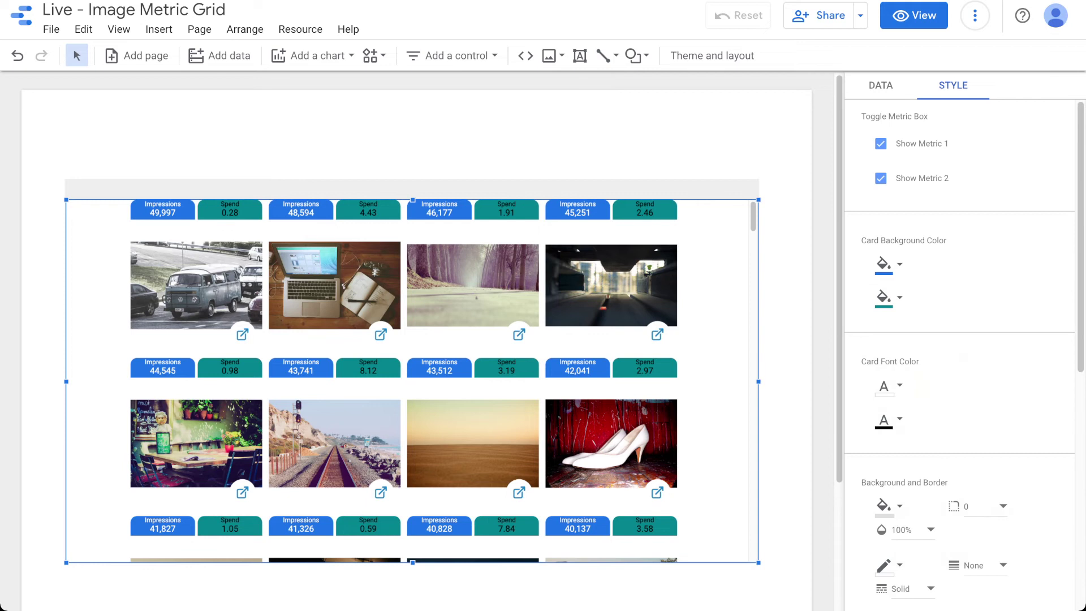
click(886, 419)
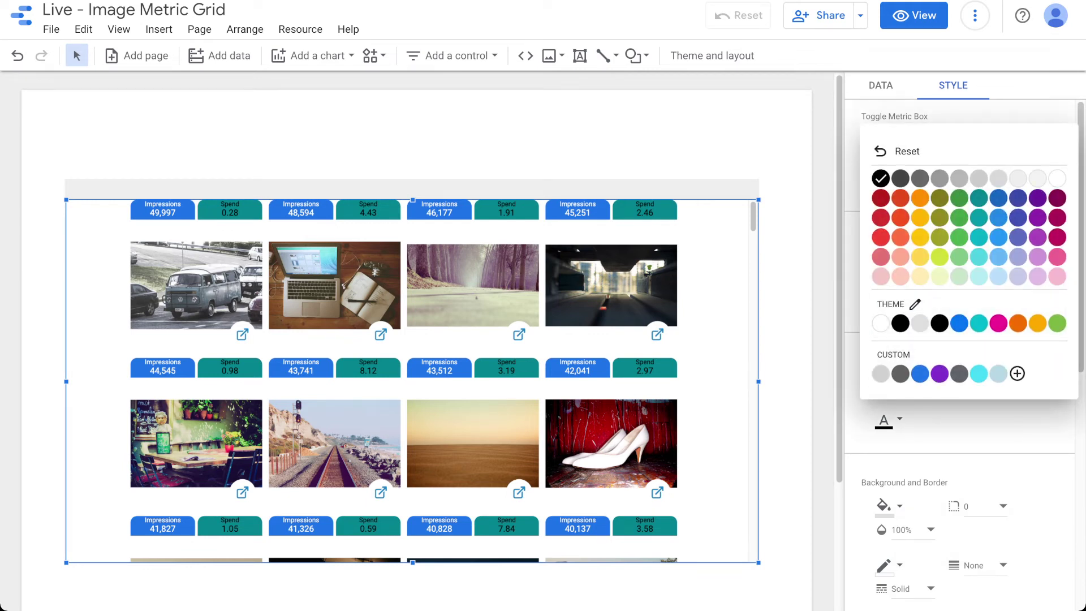
click(920, 257)
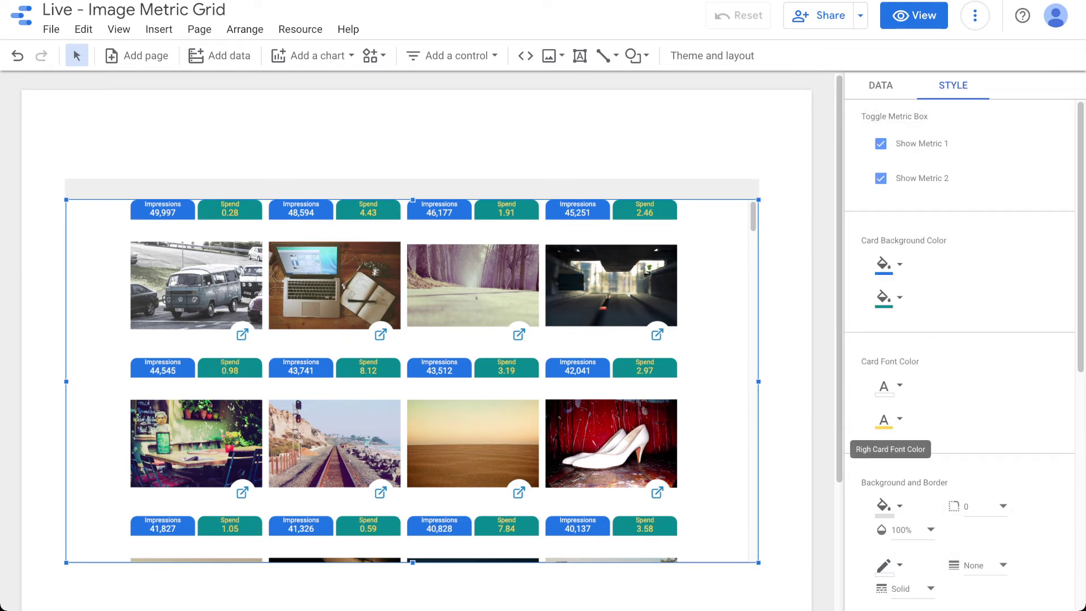
- Set the second metric card's background to very light grey and its font color to the theme's magenta
click(886, 297)
click(1037, 363)
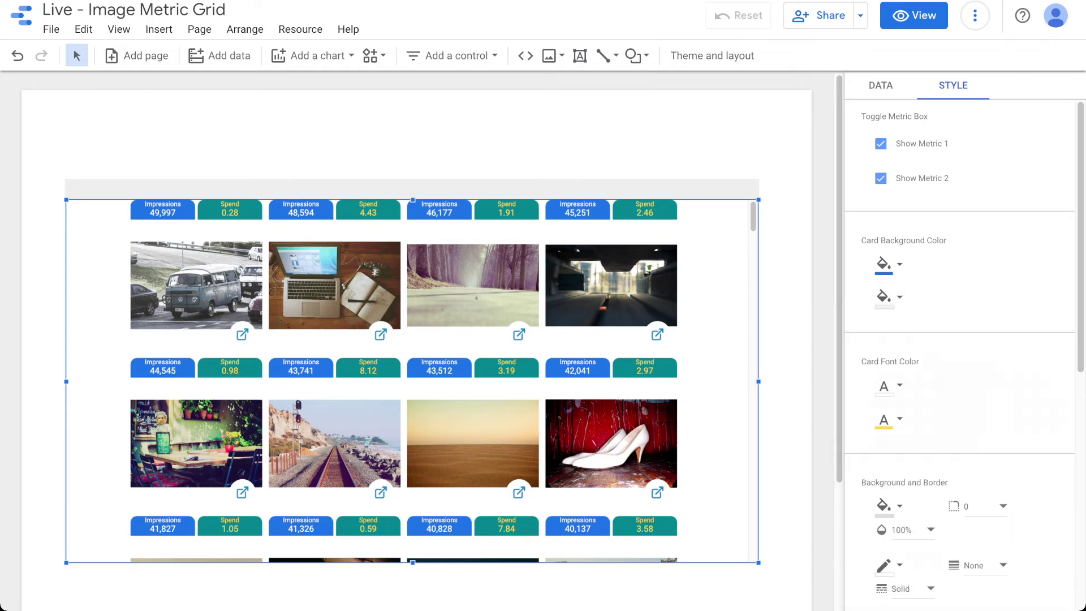
key(Escape)
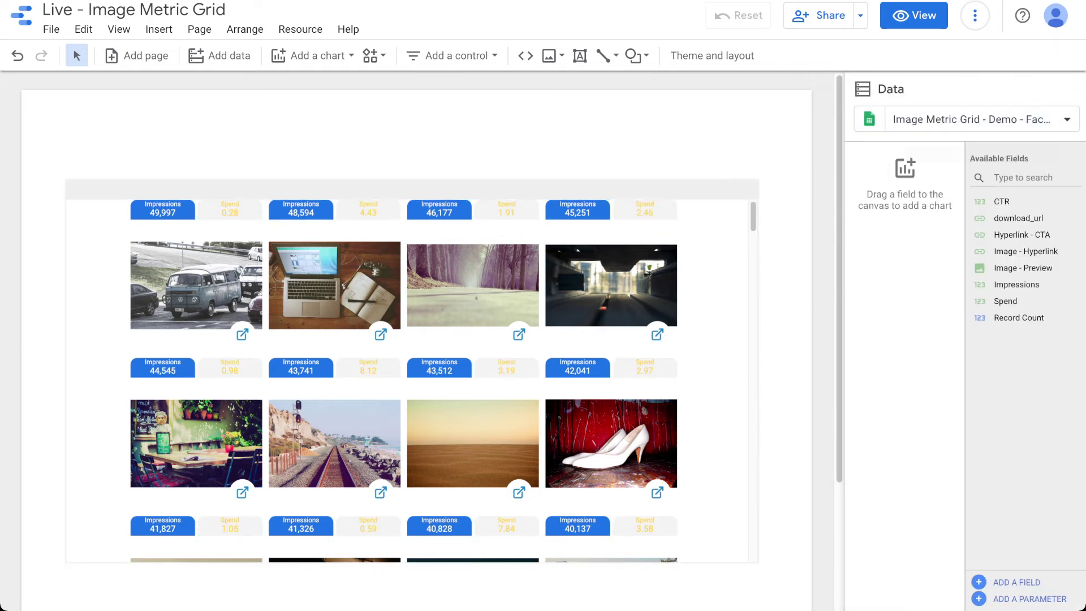
click(412, 381)
click(952, 85)
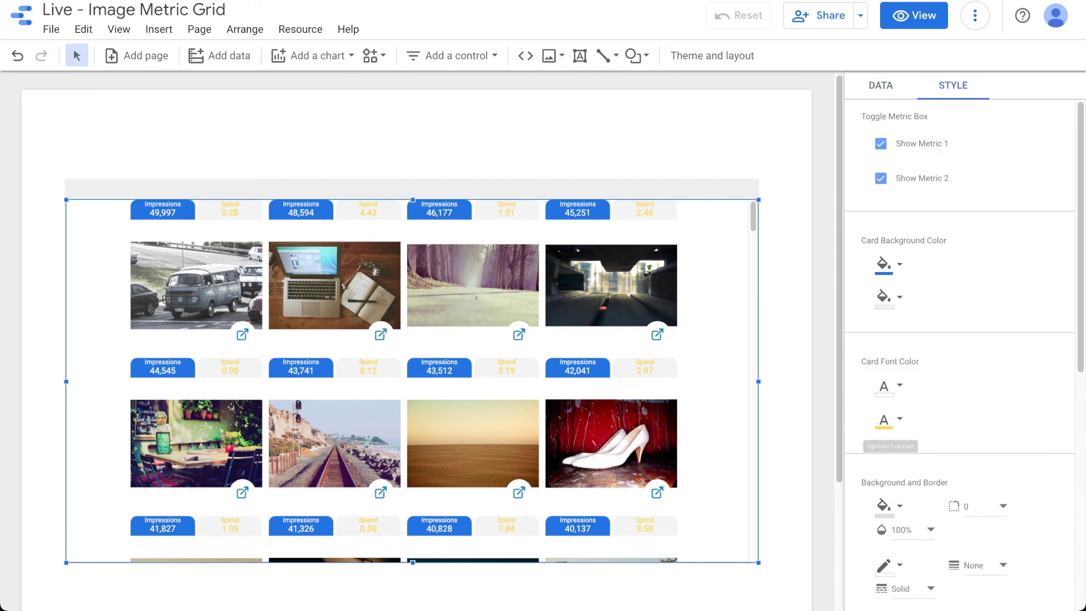
click(889, 420)
click(998, 323)
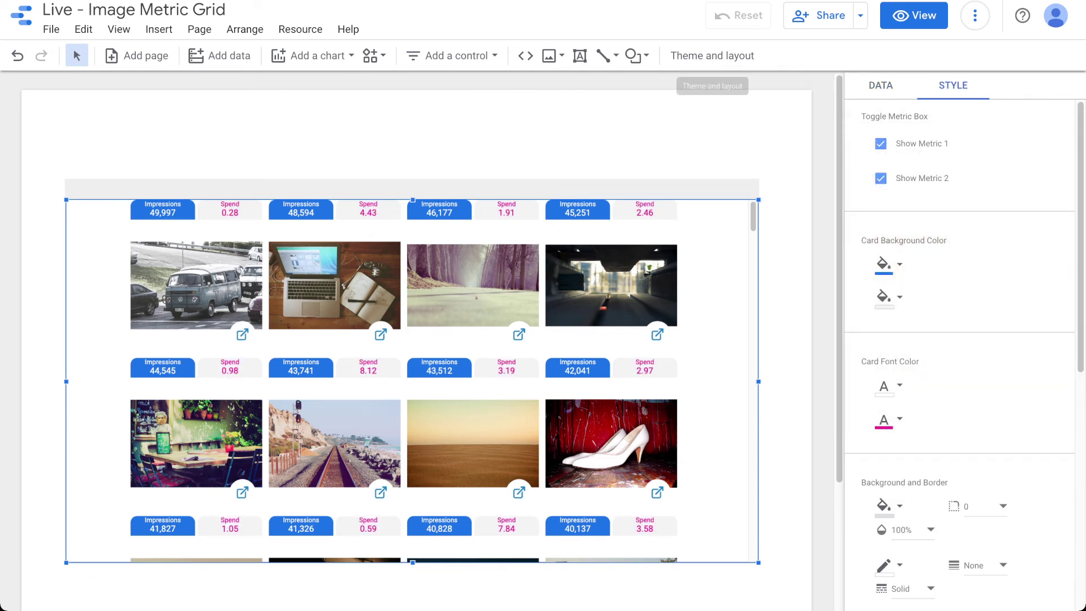
key(Escape)
- Move the image grid slightly up on the page and look through its rows of images
mouse_move(411, 381)
mouse_down()
mouse_move(400, 398)
mouse_move(412, 376)
mouse_up()
scroll(412, 377, down, 20)
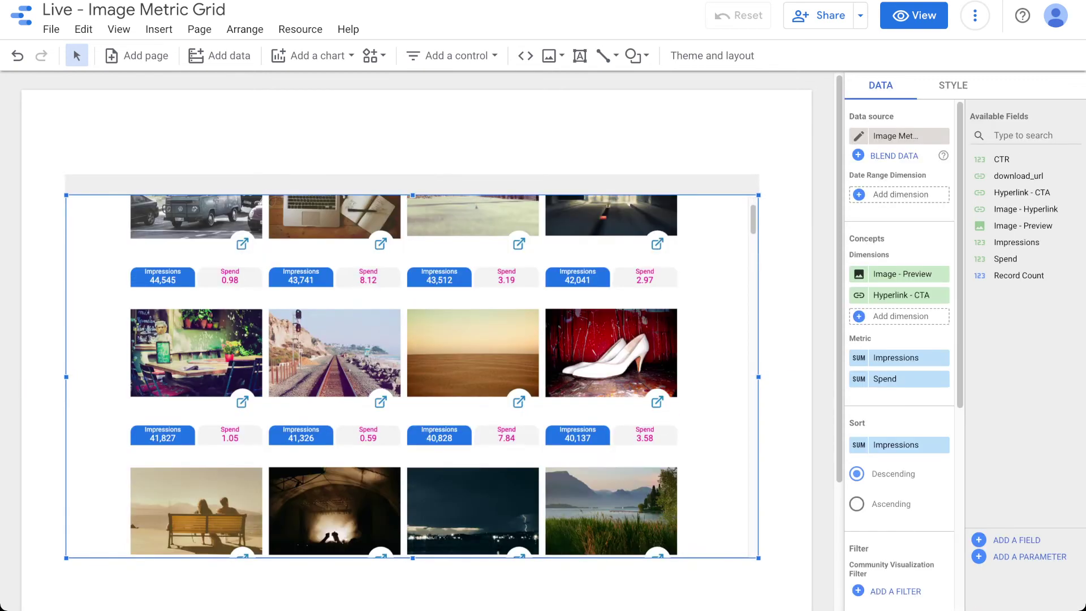
scroll(412, 377, up, 10)
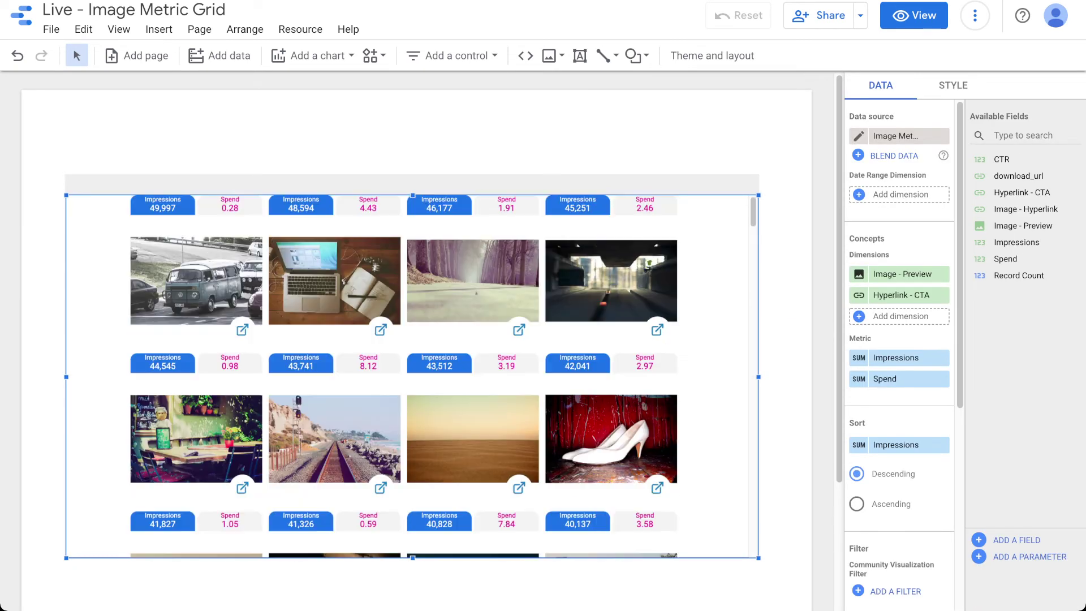
- Add a scorecard above the image grid near the page's upper-left corner and set its metric to Impressions
click(544, 150)
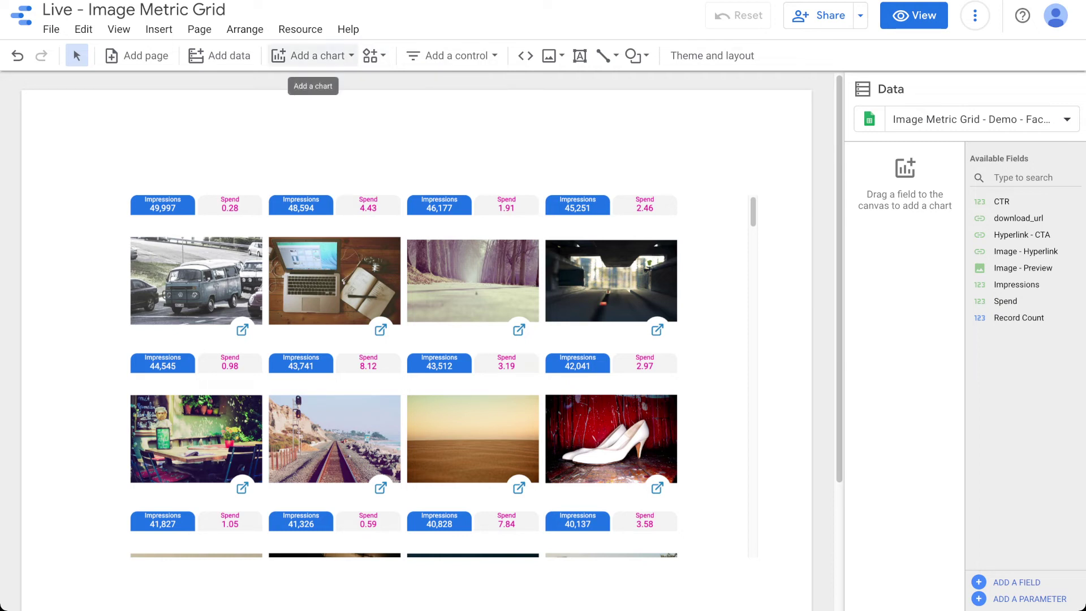
click(313, 56)
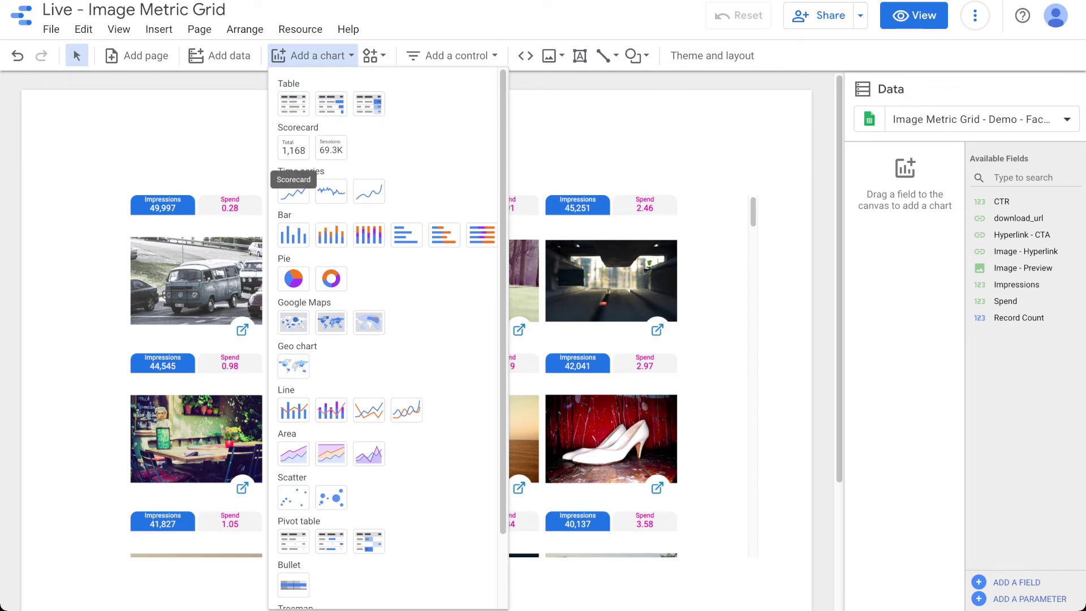
click(294, 148)
click(90, 107)
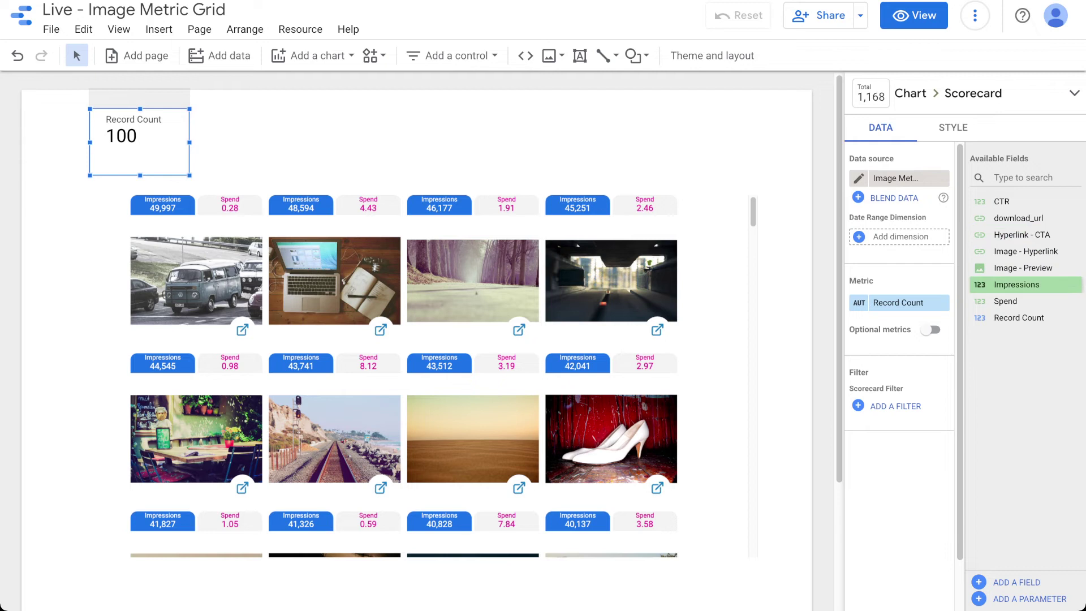
drag(1017, 285, 900, 303)
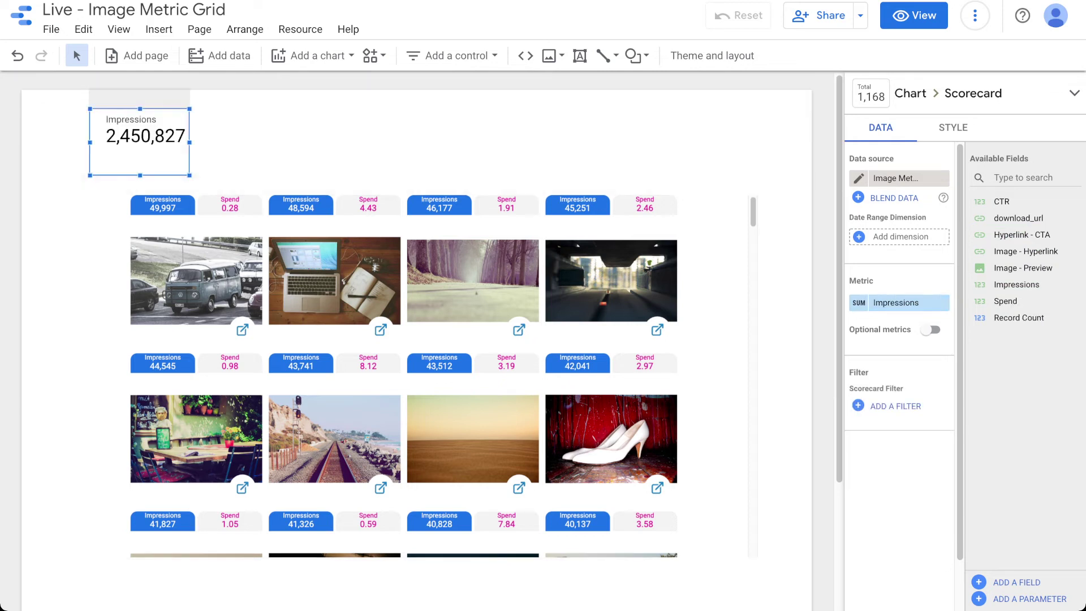
- Duplicate the Impressions scorecard, place the copy to its right and set the copy's metric to Spend
key(ctrl+d)
drag(153, 156, 269, 141)
drag(1006, 301, 899, 302)
- Rename the second scorecard's metric to Frequency and set its aggregation to Average
click(899, 303)
text(Fre)
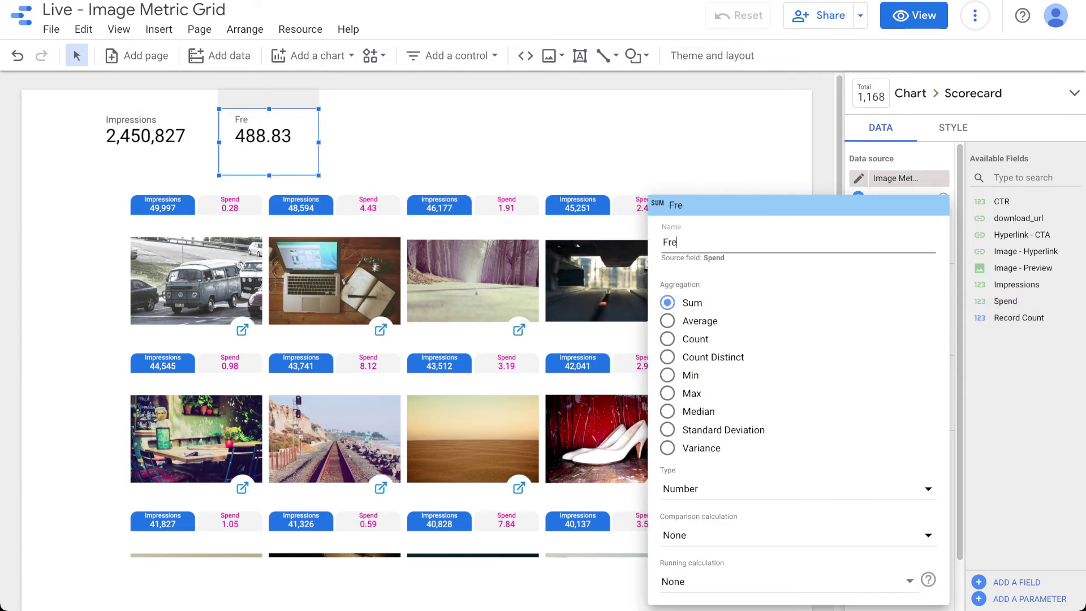
text(quency)
click(1035, 321)
click(860, 302)
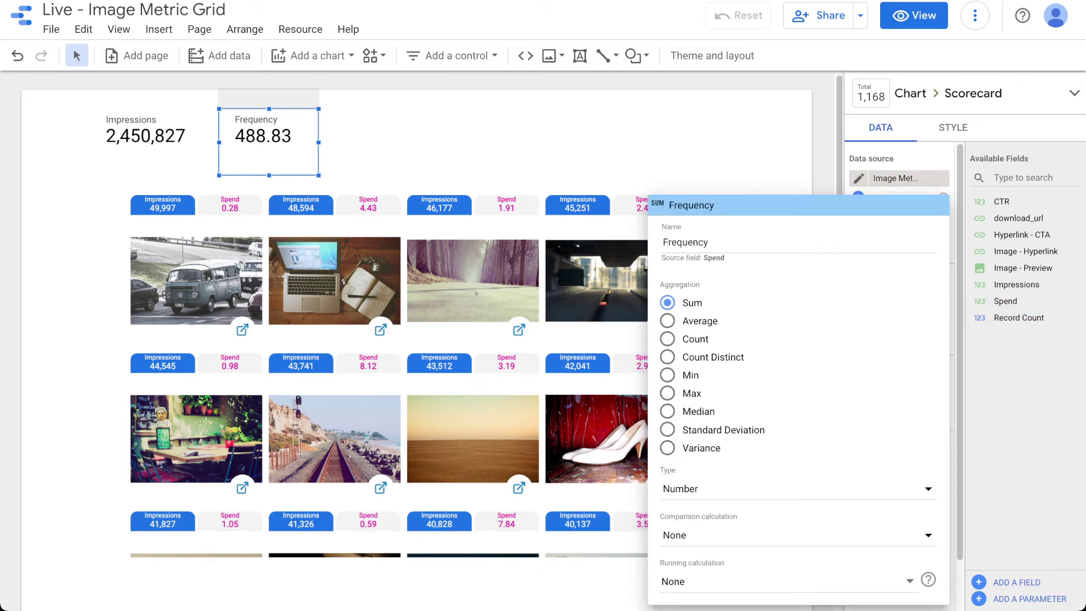
click(667, 321)
click(632, 385)
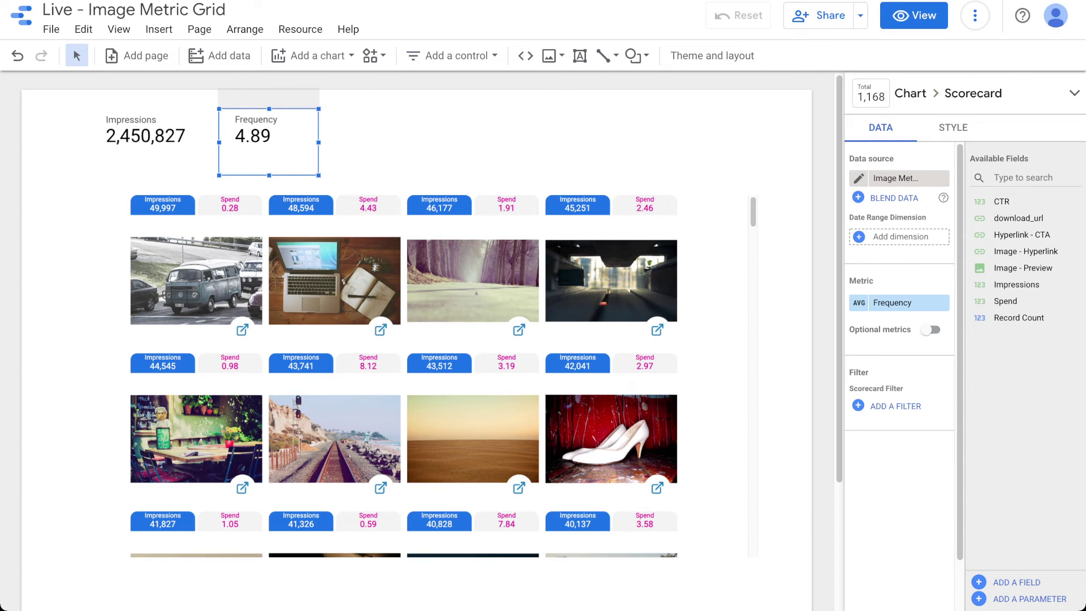
- Check the image grid's cross-filtering setting and test it by filtering with the fourth and third images, clearing each selection
click(145, 136)
click(269, 142)
click(412, 376)
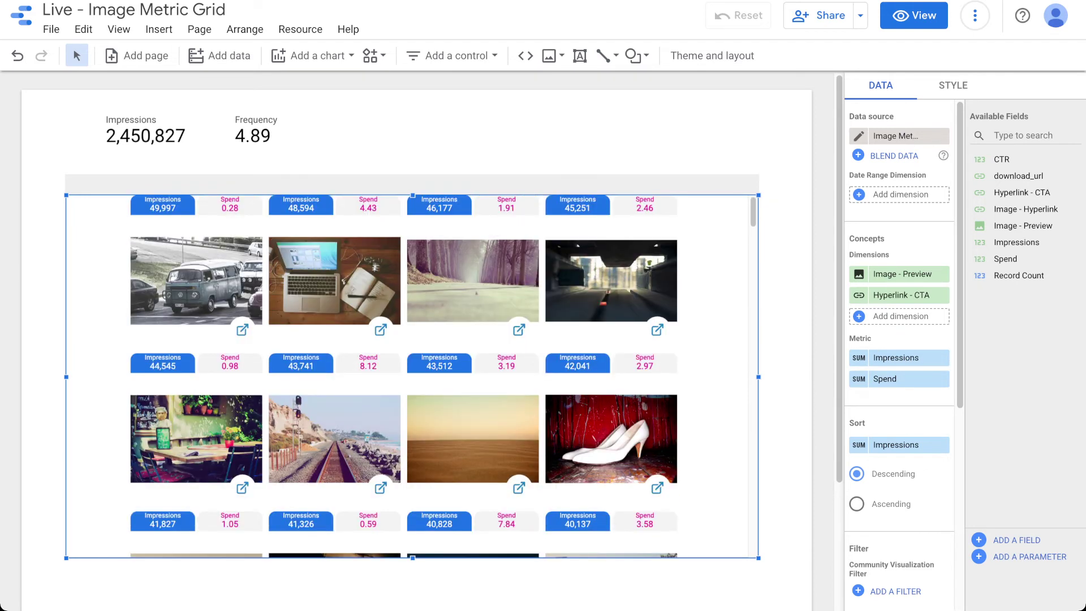
scroll(899, 356, down, 5)
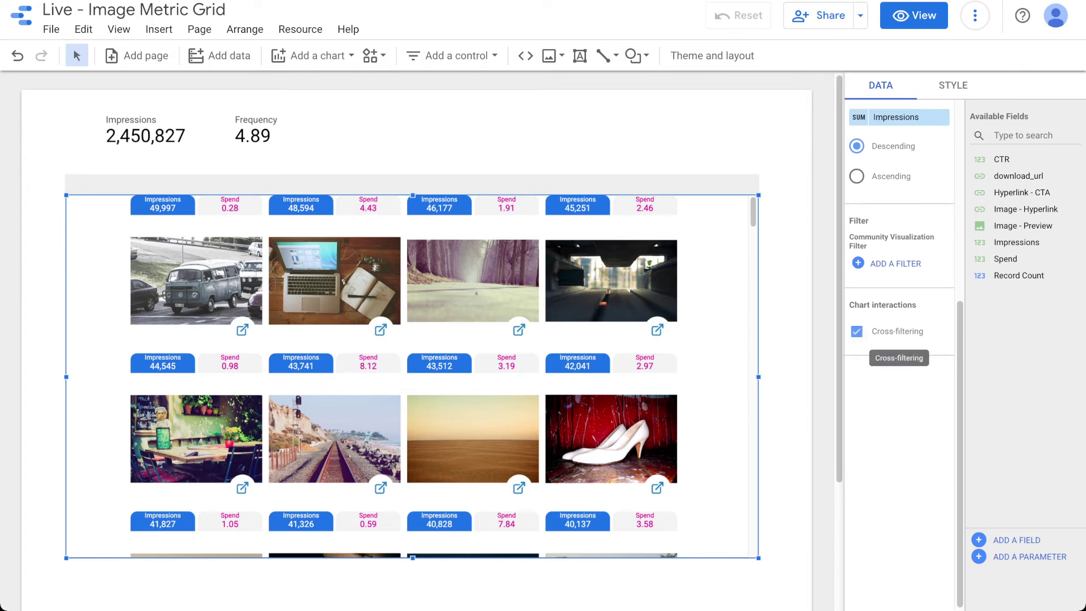
click(610, 280)
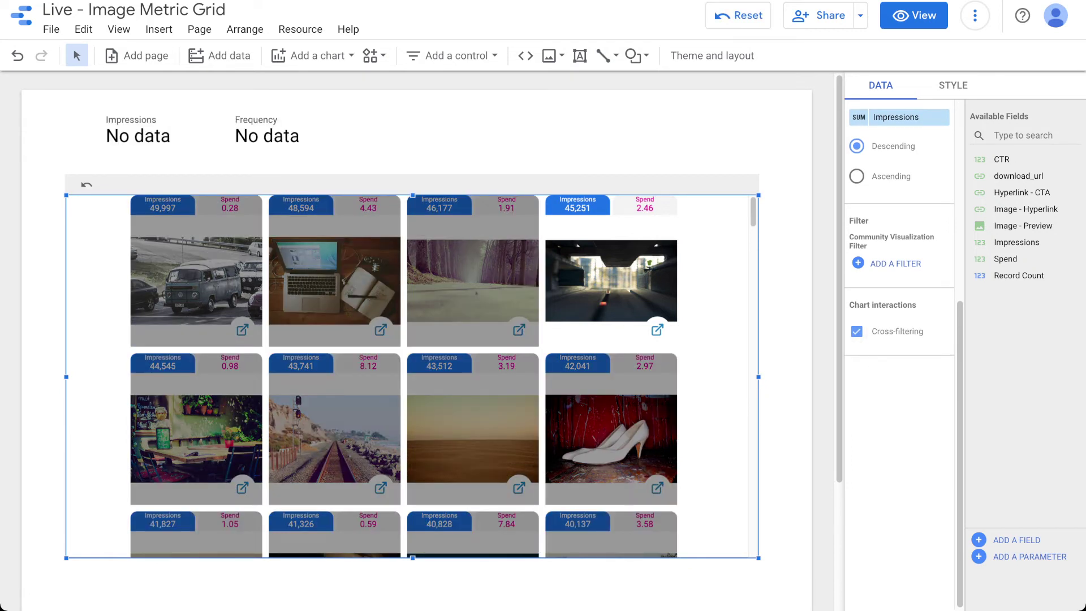
click(610, 280)
click(473, 281)
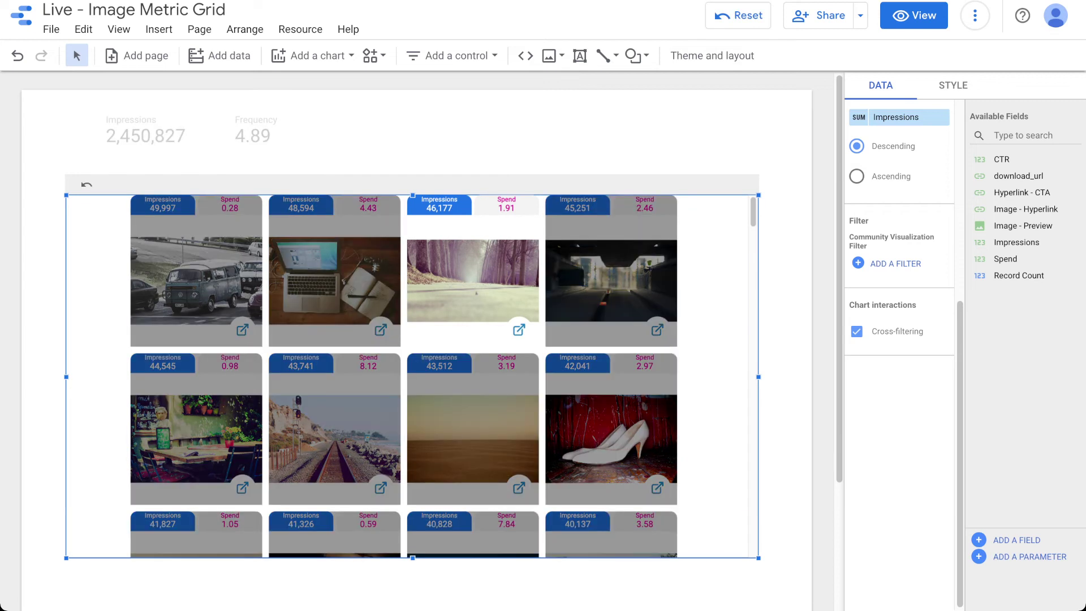
click(473, 280)
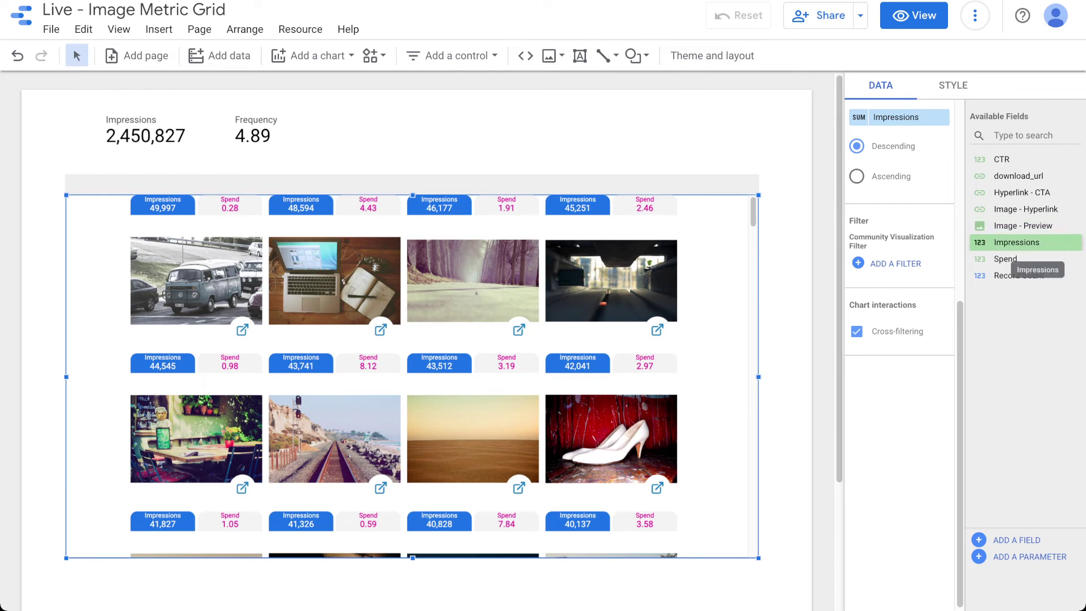
- Add download_url as the image grid's third dimension
scroll(899, 226, up, 4)
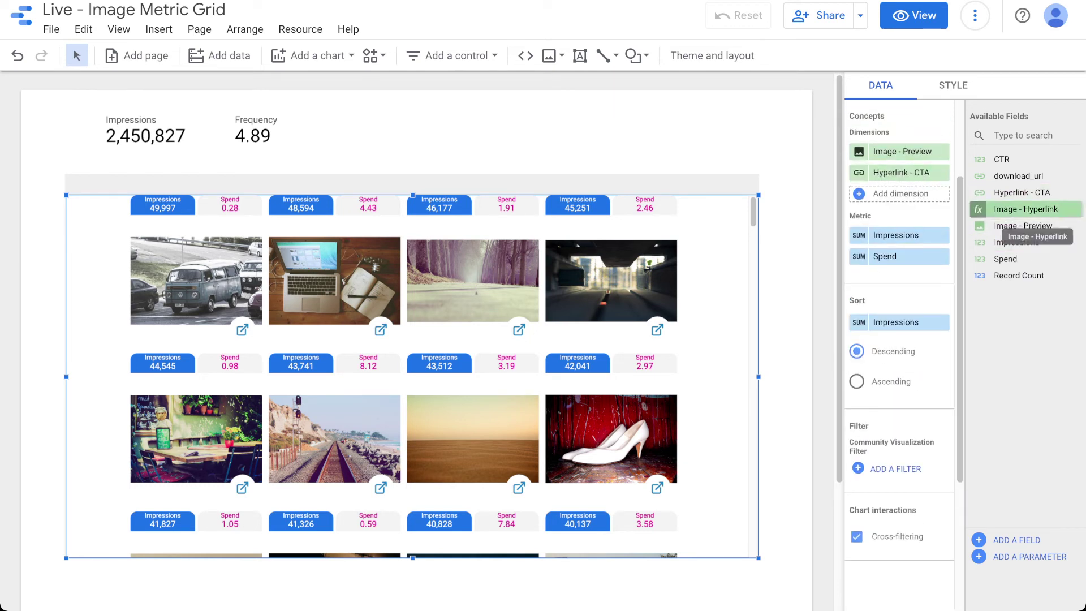
drag(1018, 176, 905, 193)
drag(1018, 180, 1018, 195)
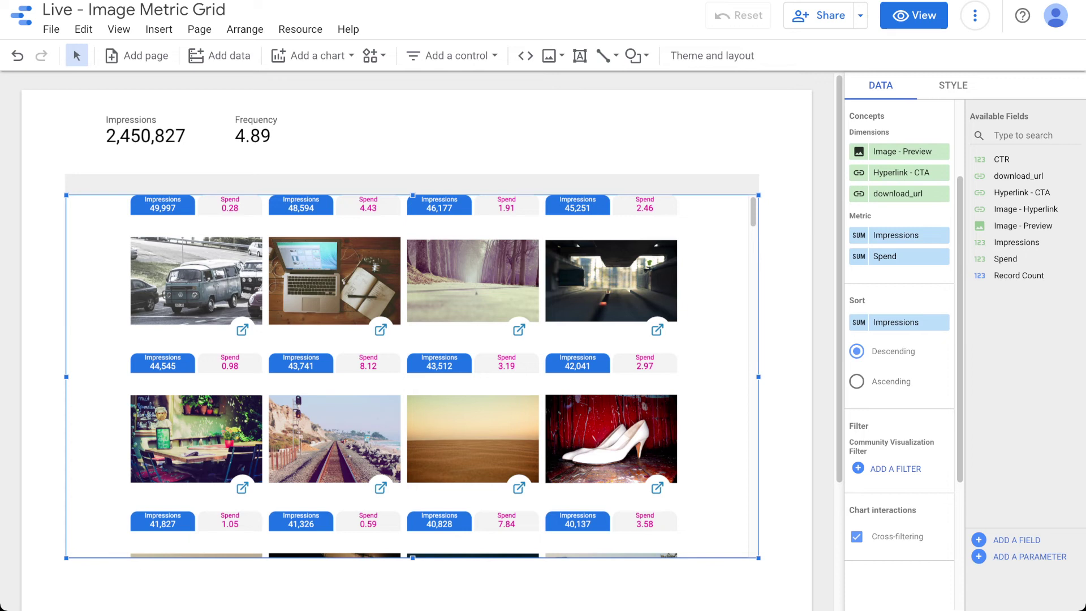
- Test cross-filtering again with the fourth and third images of the first row, then clear both selections
click(610, 281)
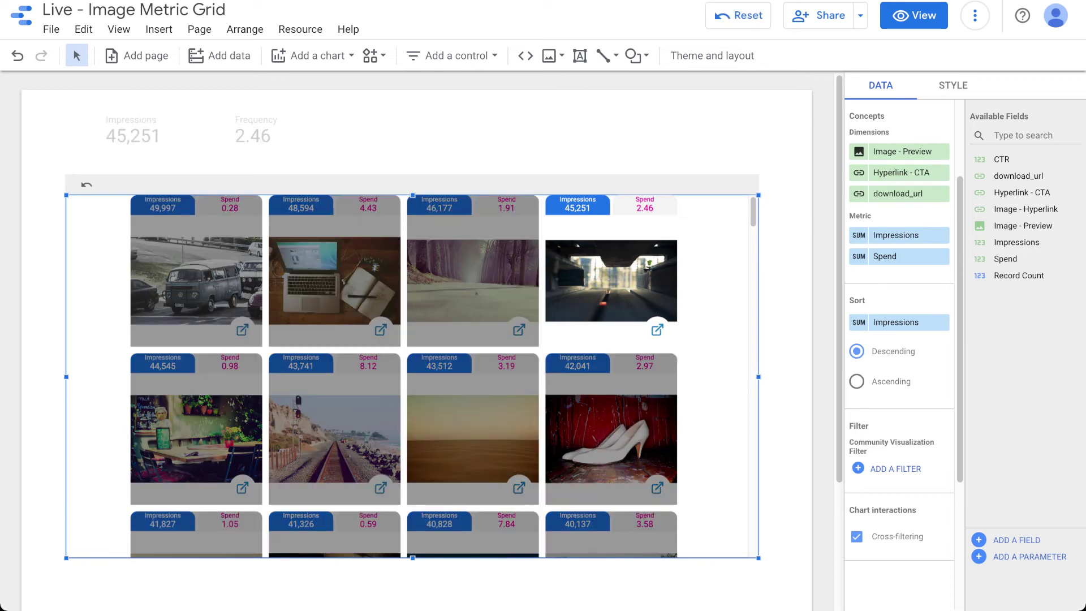
click(473, 280)
click(473, 280)
click(610, 281)
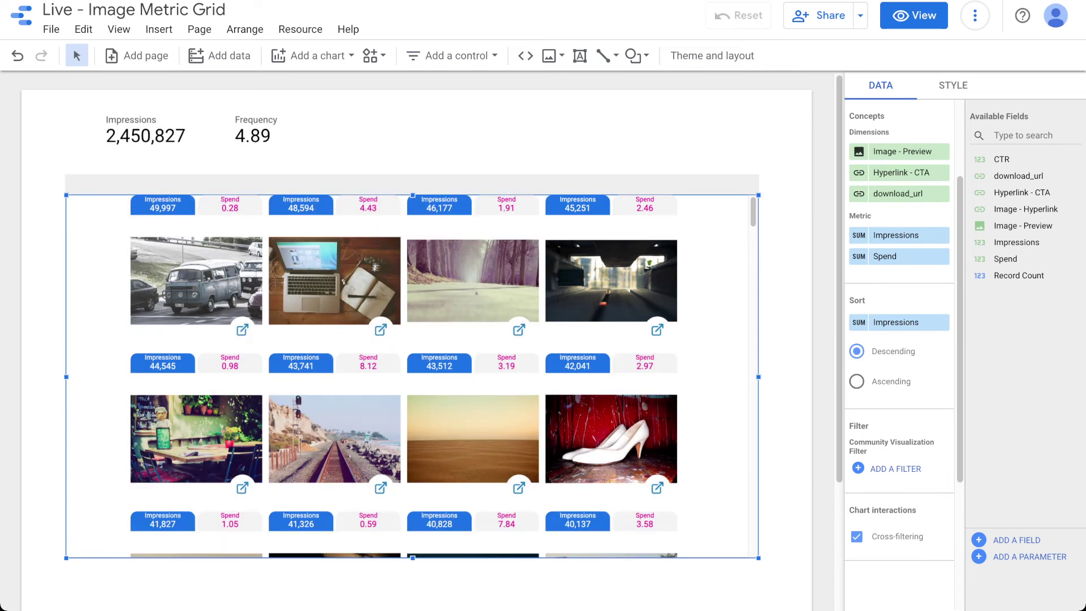
- Filter by six images in the last three columns of the second and third rows, and select both scorecards to compare
scroll(413, 376, down, 3)
click(611, 419)
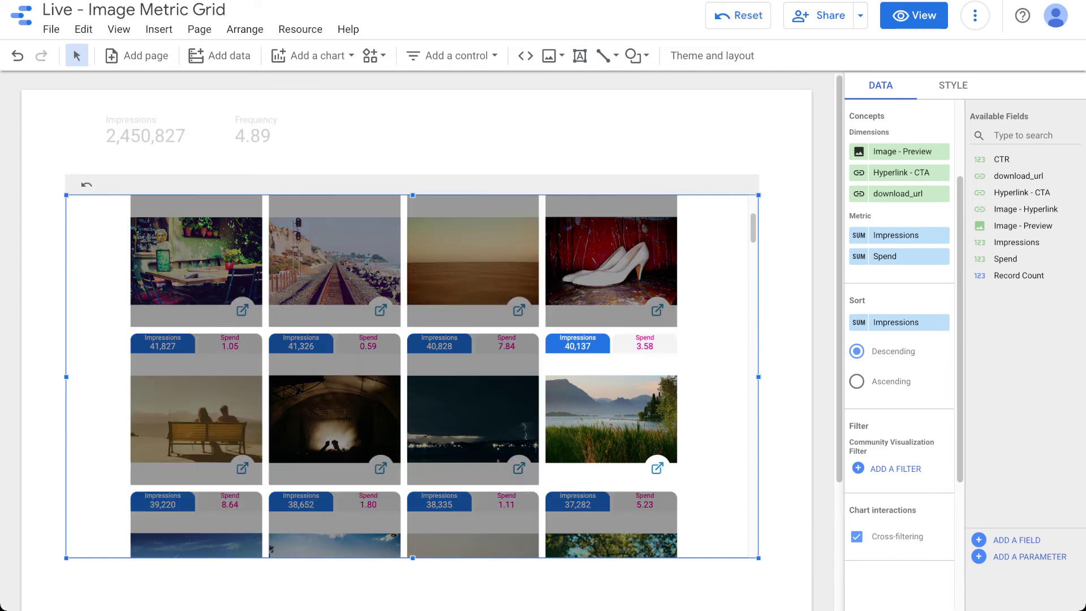
click(611, 261)
click(473, 261)
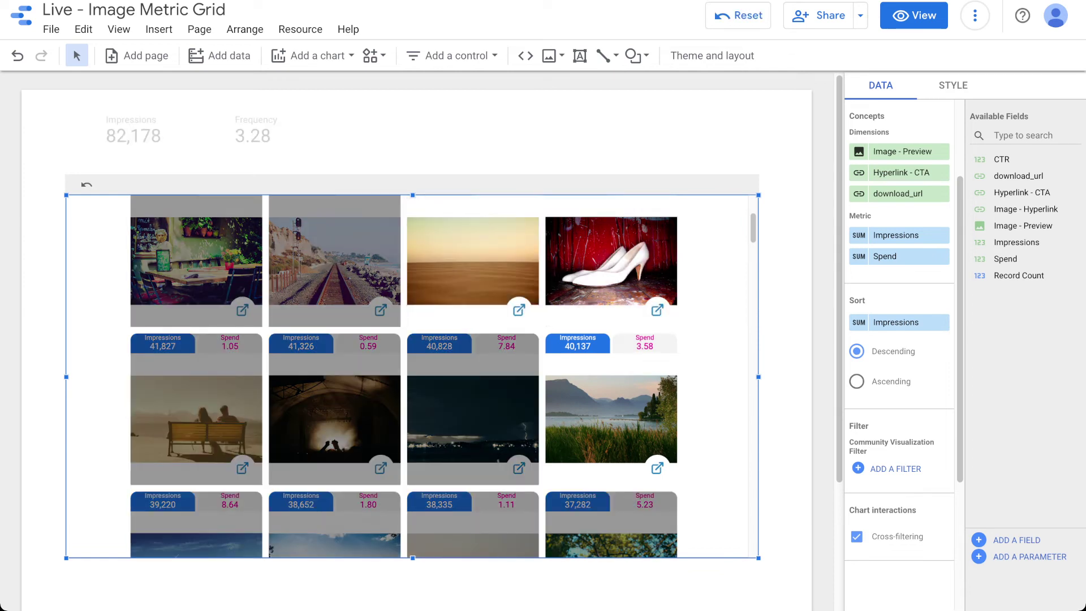
click(473, 419)
click(335, 418)
click(334, 261)
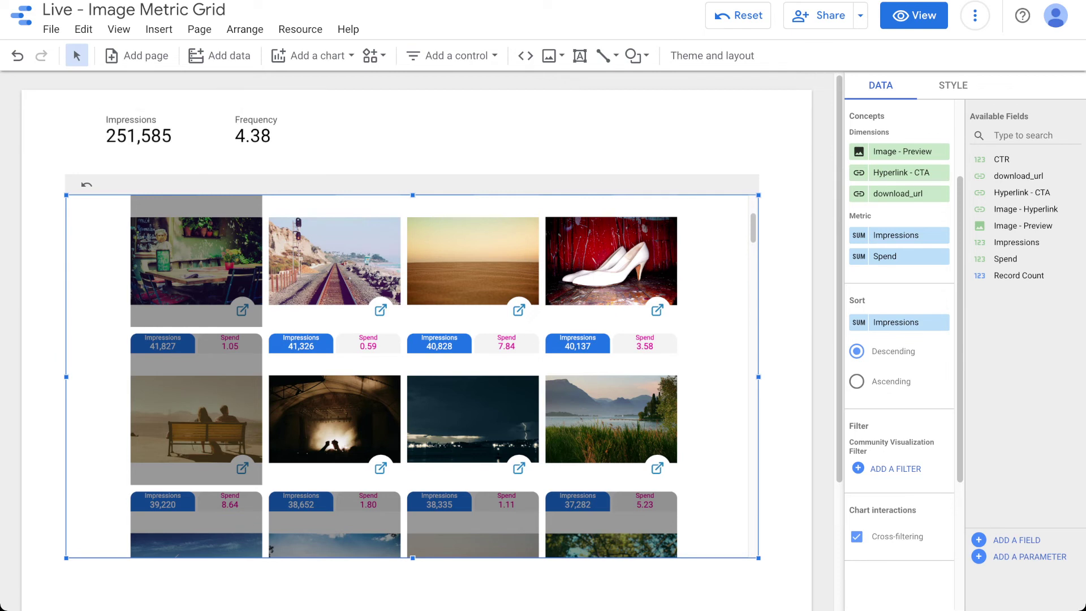
drag(149, 144, 148, 115)
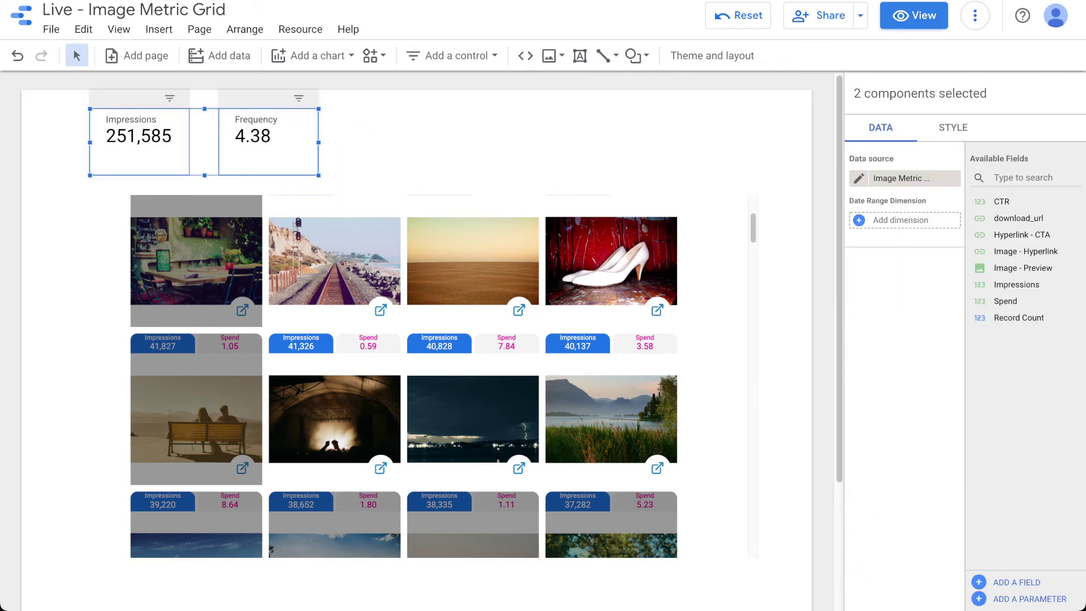
- Switch the report to view mode, reset all filters and return the image grid to its first row
click(914, 16)
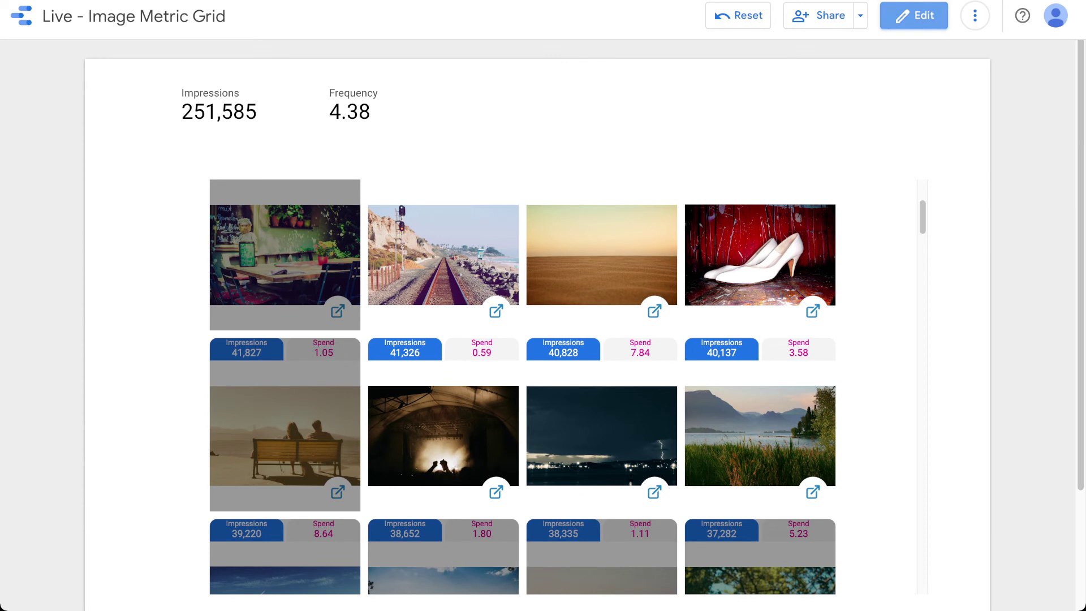
click(738, 15)
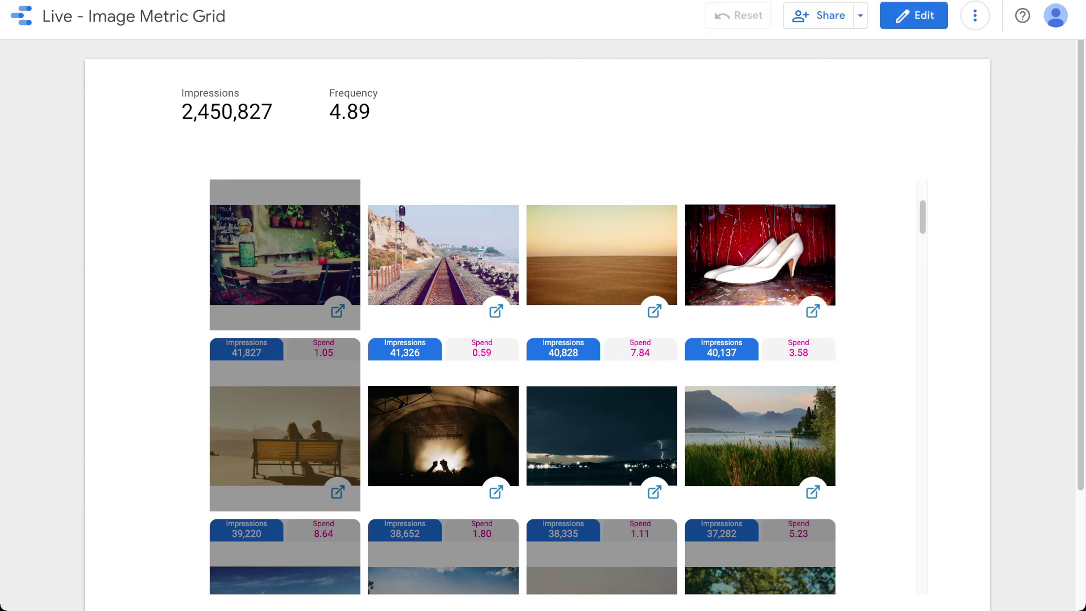
click(914, 16)
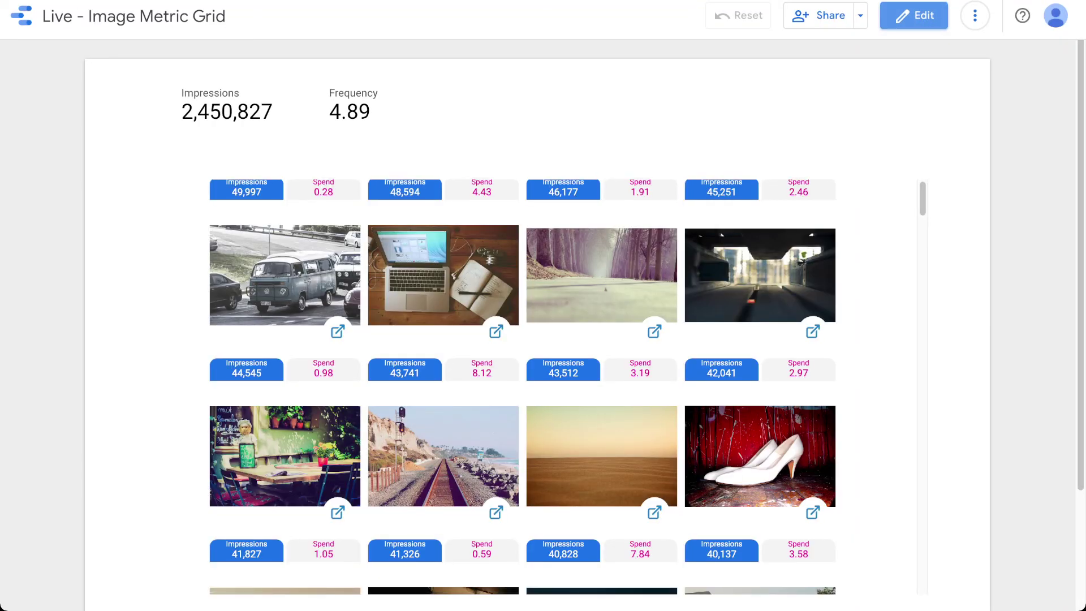
scroll(562, 387, up, 20)
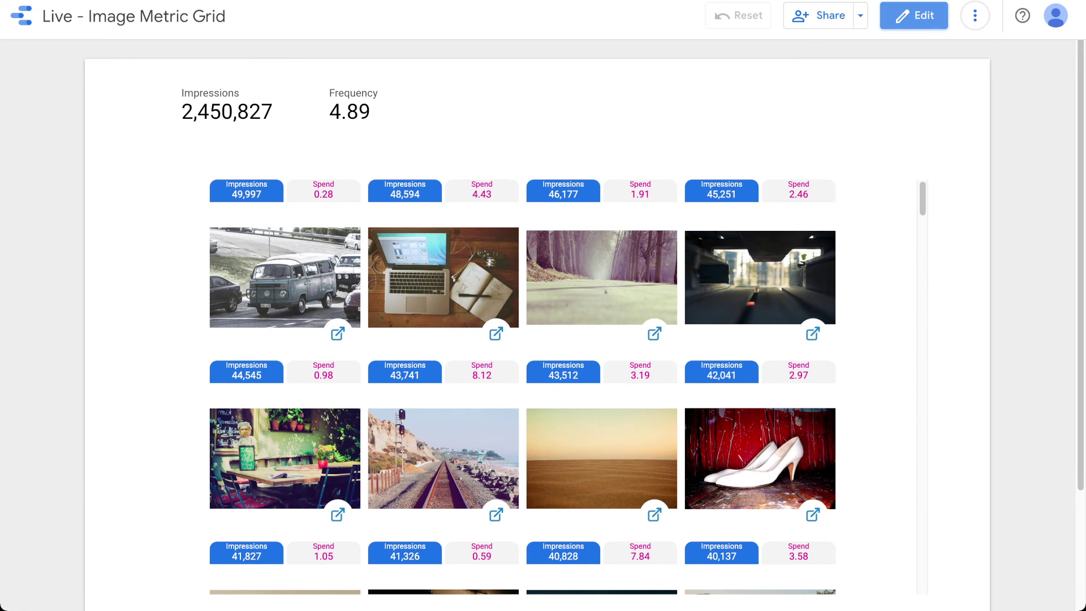
- Filter the viewed report by the first, second and third images one at a time, checking both scorecards and clearing each selection
click(284, 277)
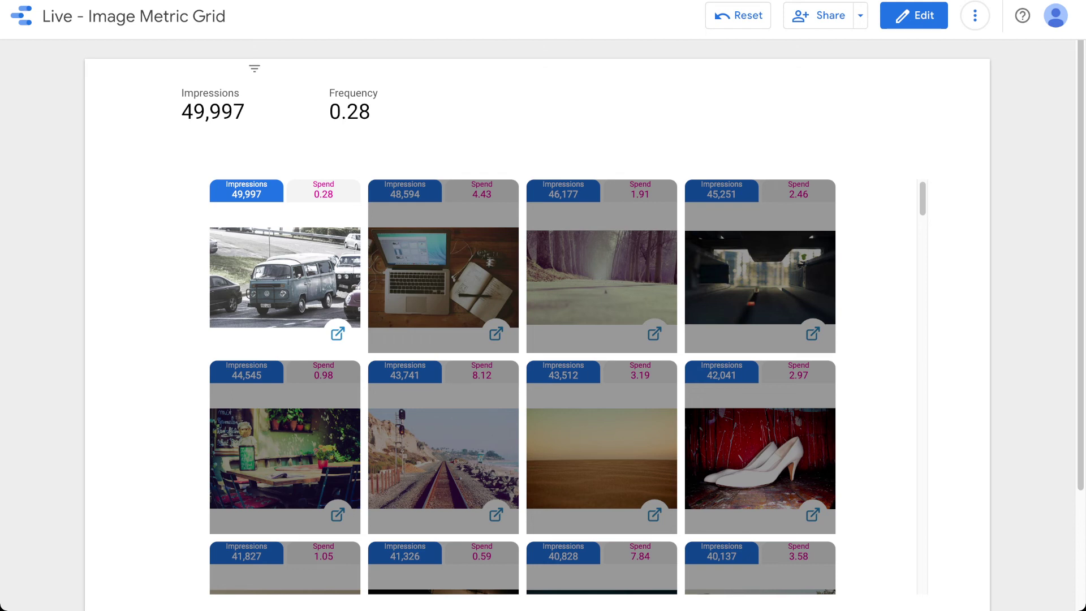
double_click(213, 111)
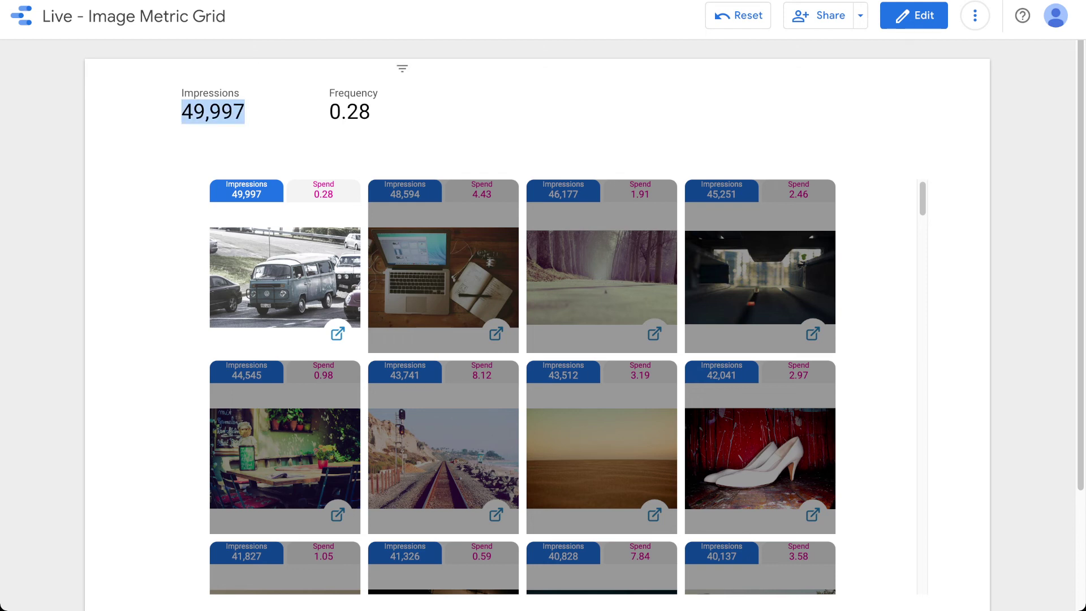
click(212, 112)
click(284, 277)
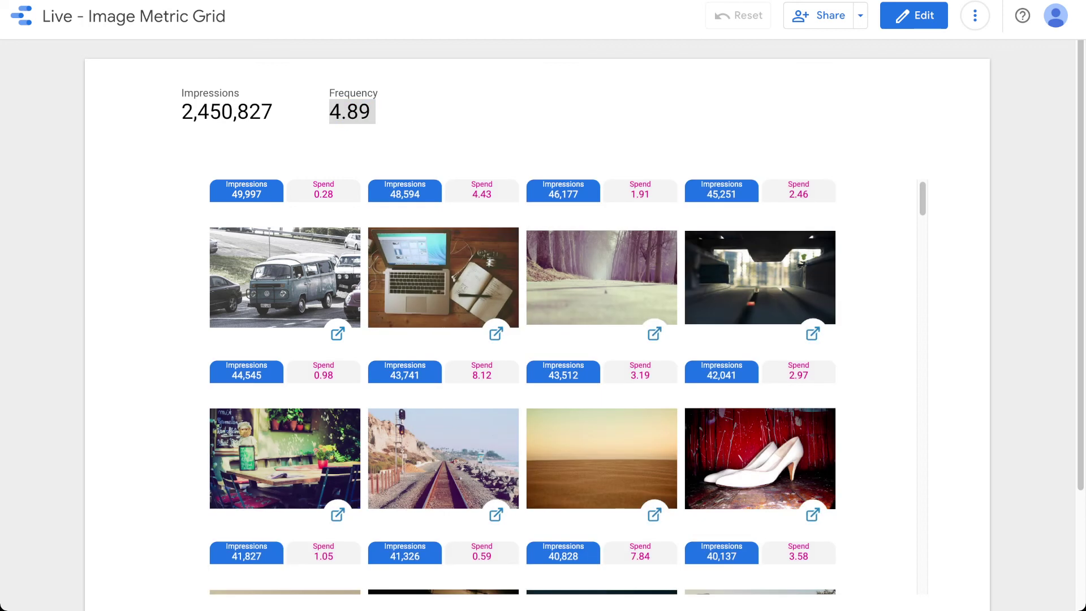
click(443, 277)
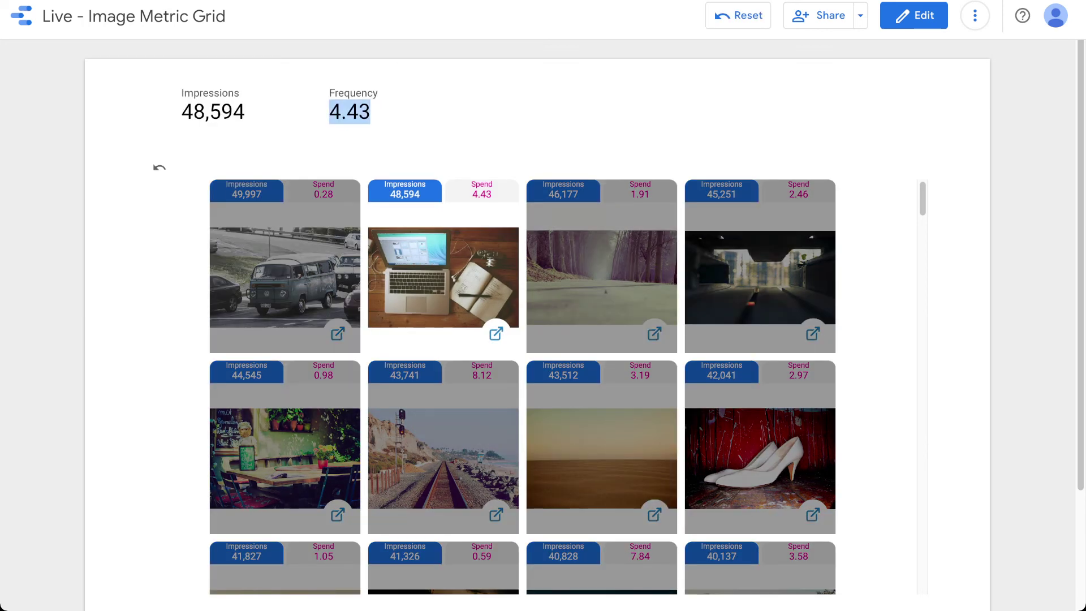
click(443, 276)
click(601, 276)
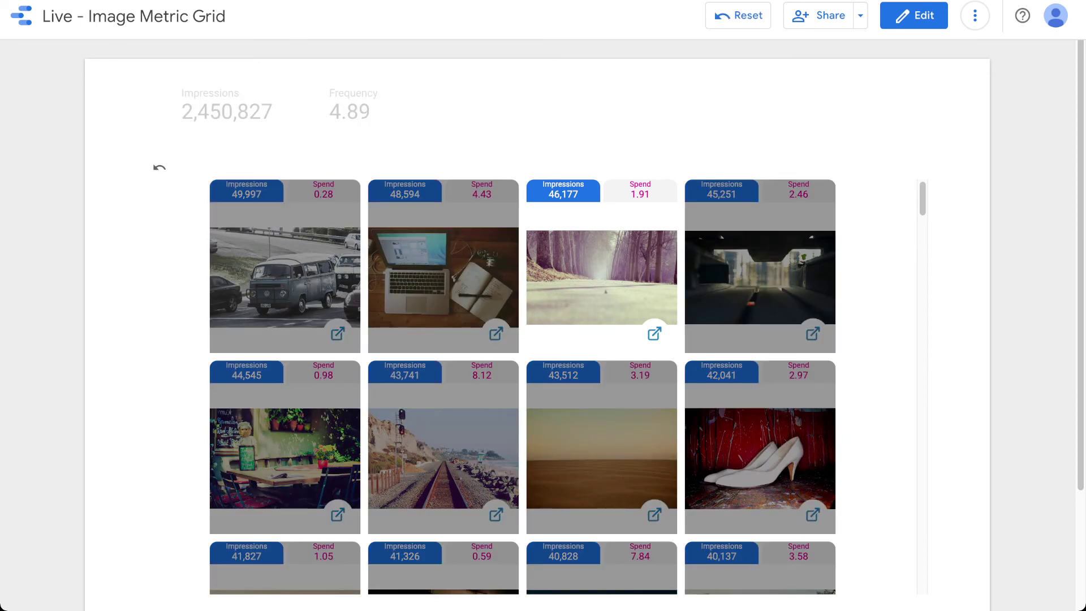
click(601, 277)
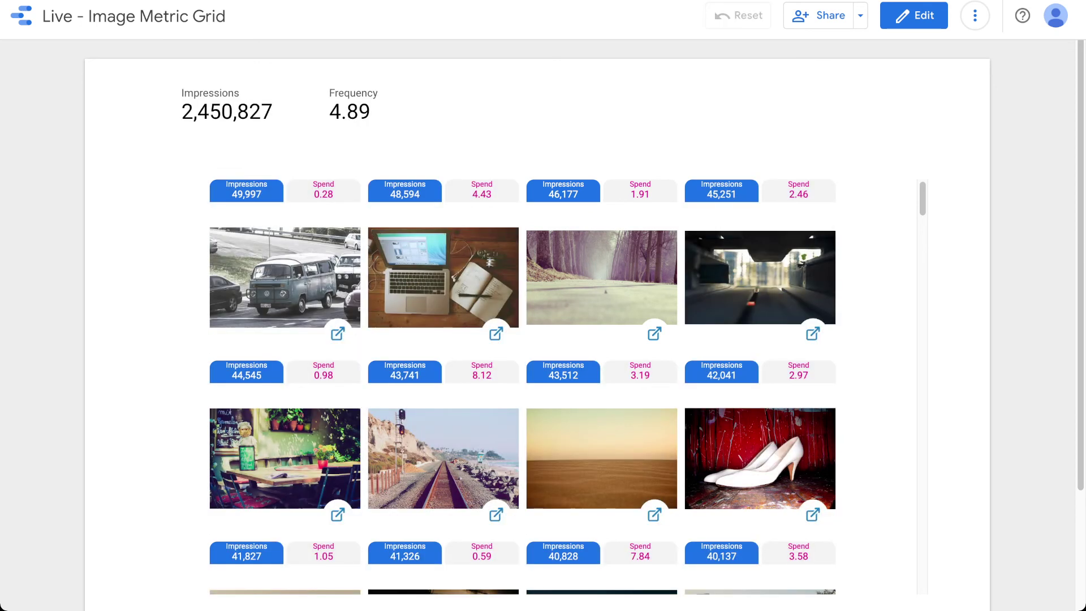
- Filter the report by all four first-row images together and look through the grid's lower rows
click(759, 277)
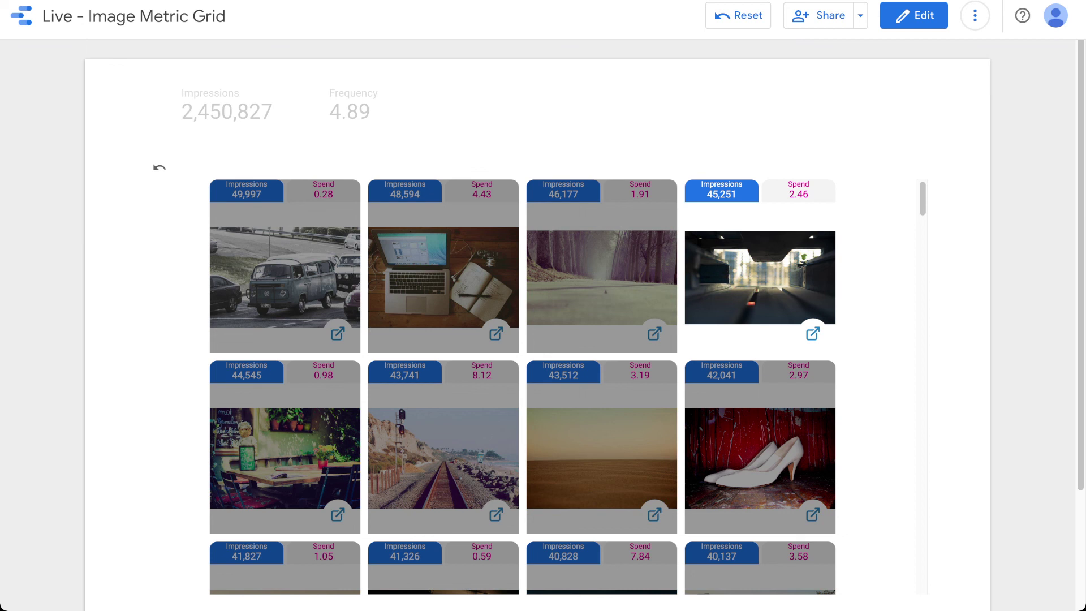
click(601, 277)
click(443, 277)
click(285, 276)
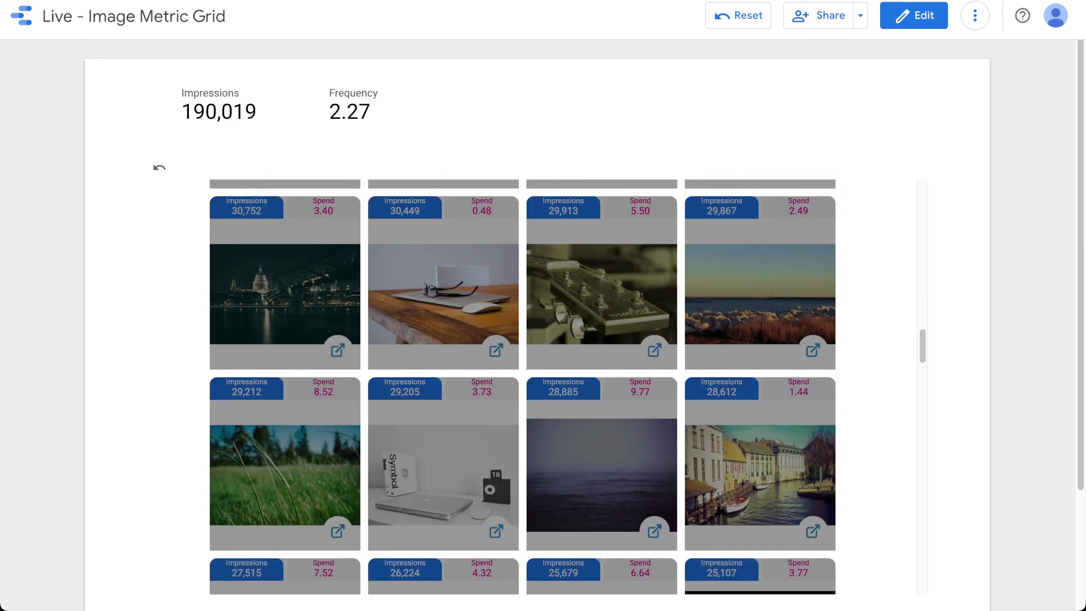
- Return to edit mode, add two more images to the filter selection and narrow the image grid to a single column
click(913, 16)
click(611, 294)
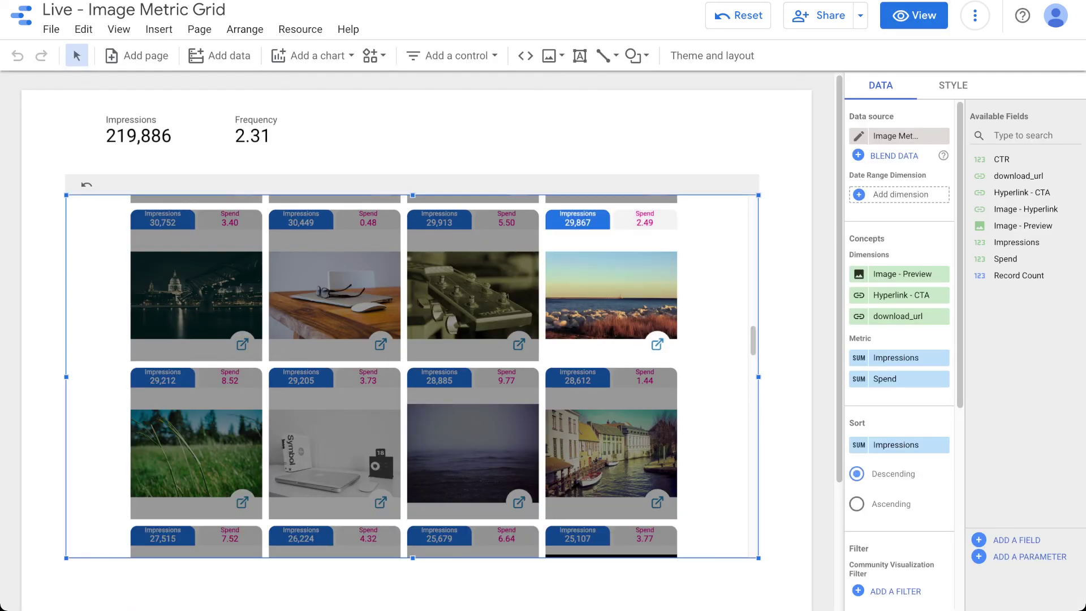
drag(758, 377, 211, 377)
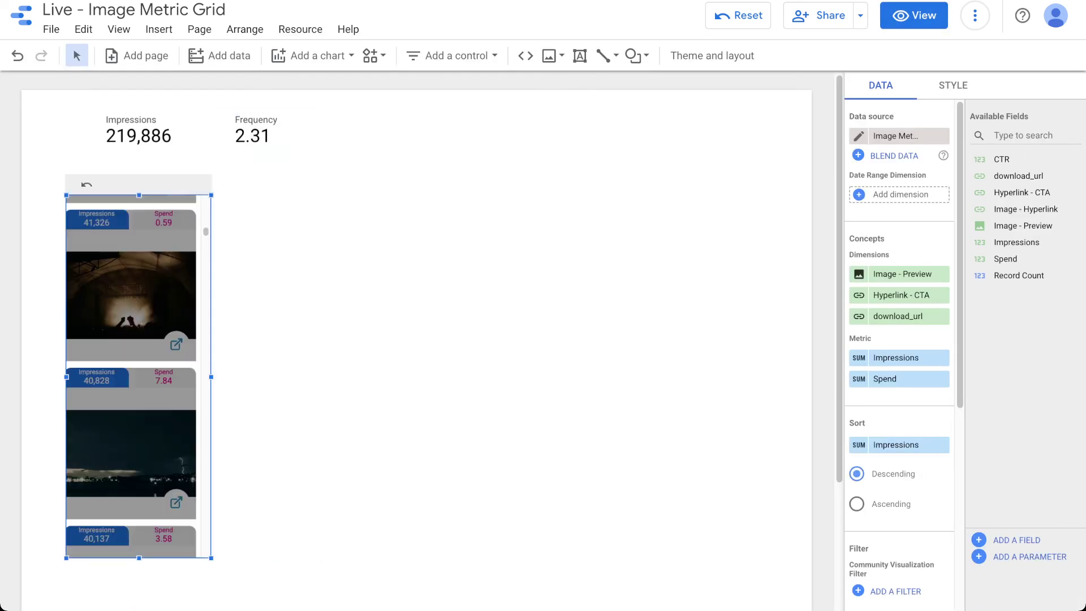
click(130, 294)
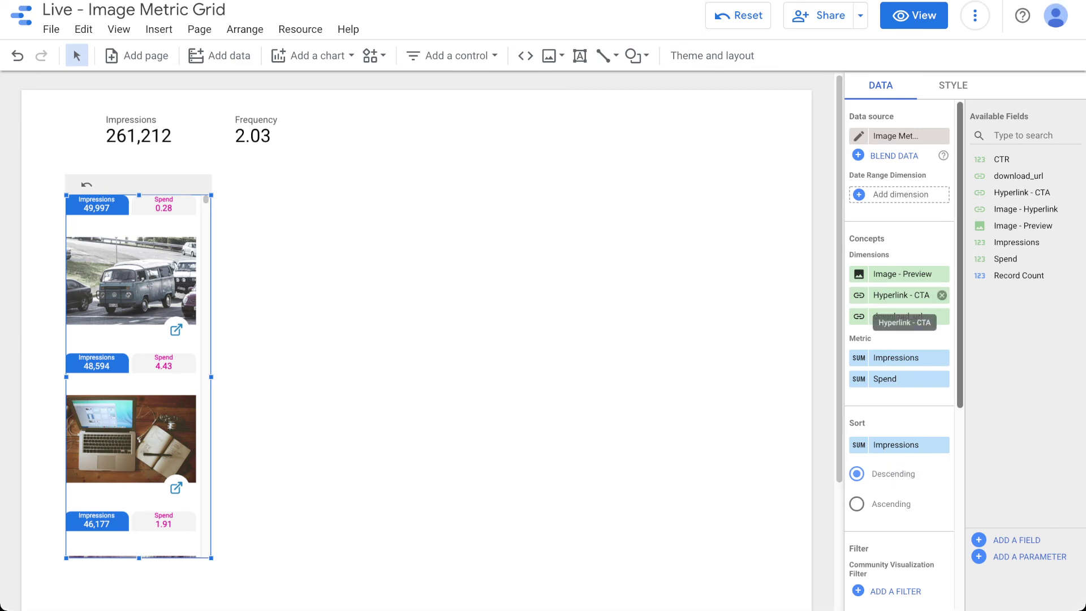
- Widen the image grid back to four columns and set its style to show only the Metric 1 box
click(952, 85)
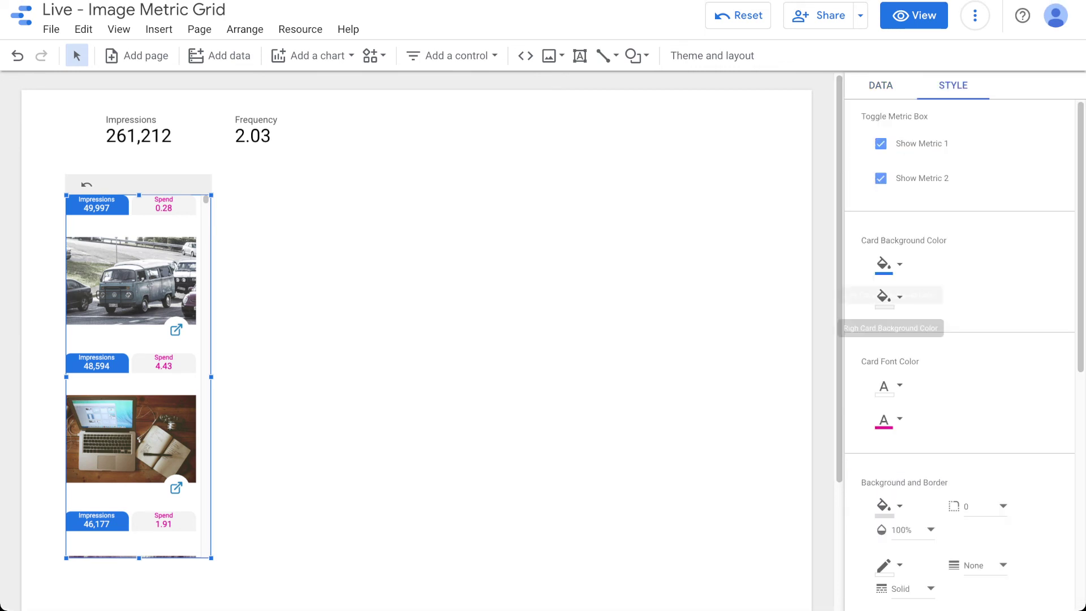
scroll(894, 297, down, 3)
scroll(962, 334, down, 2)
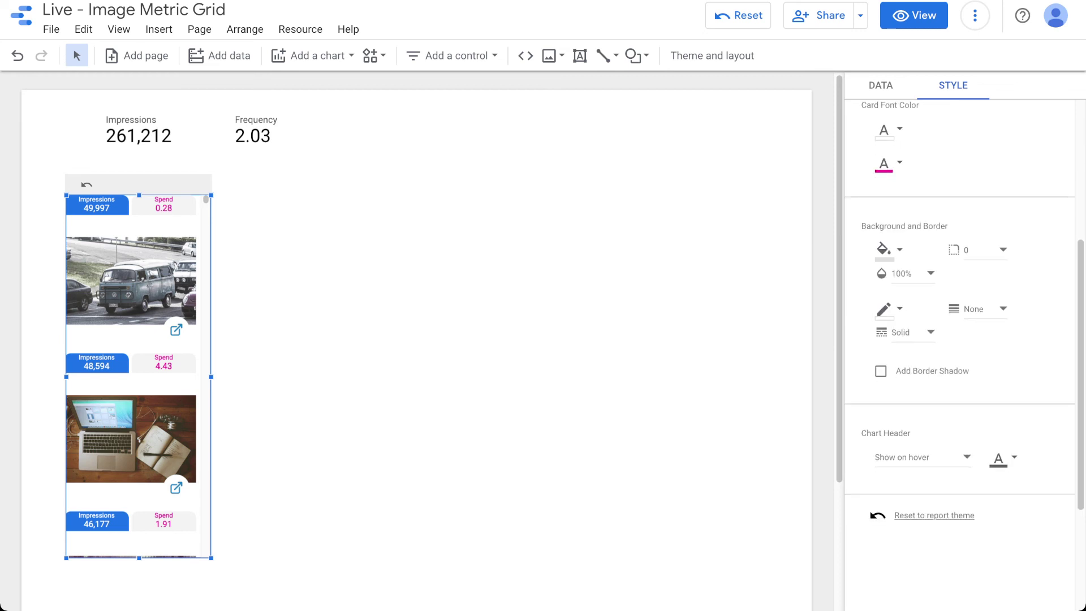
scroll(962, 339, up, 4)
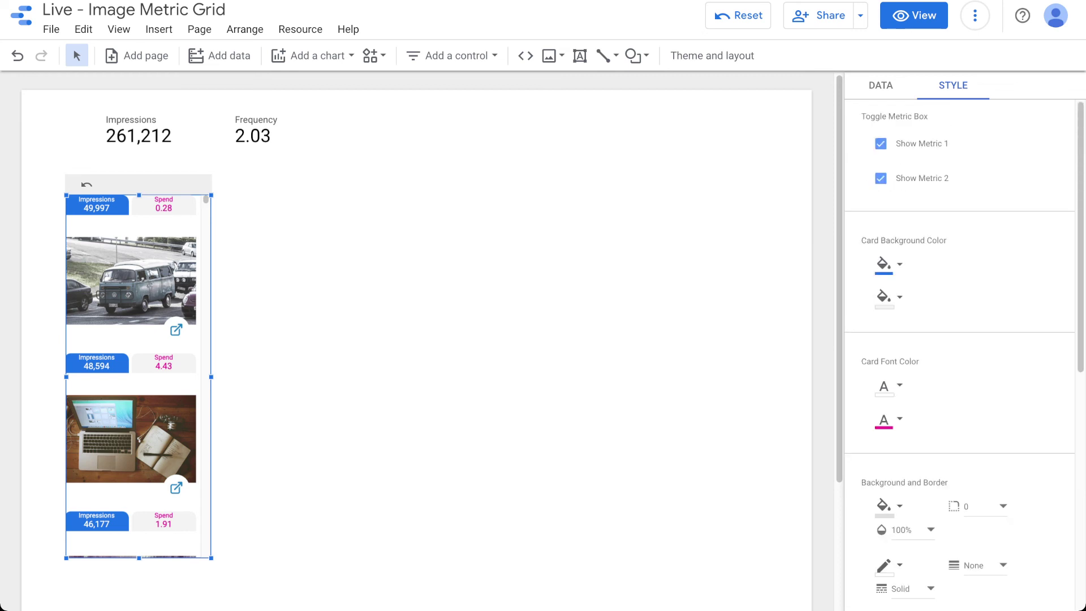
drag(211, 376, 751, 376)
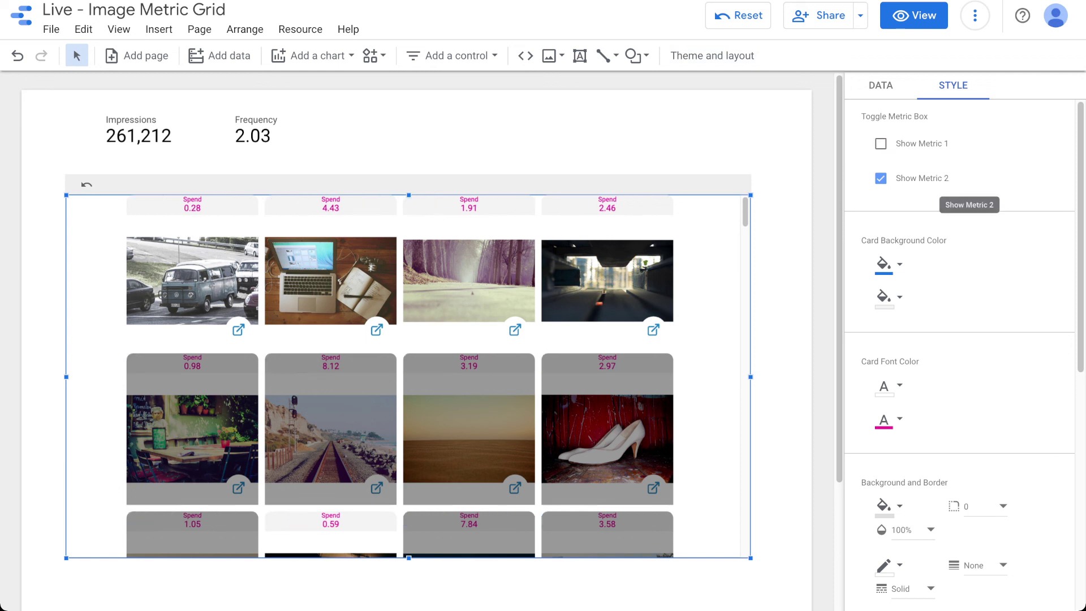
click(880, 178)
click(880, 144)
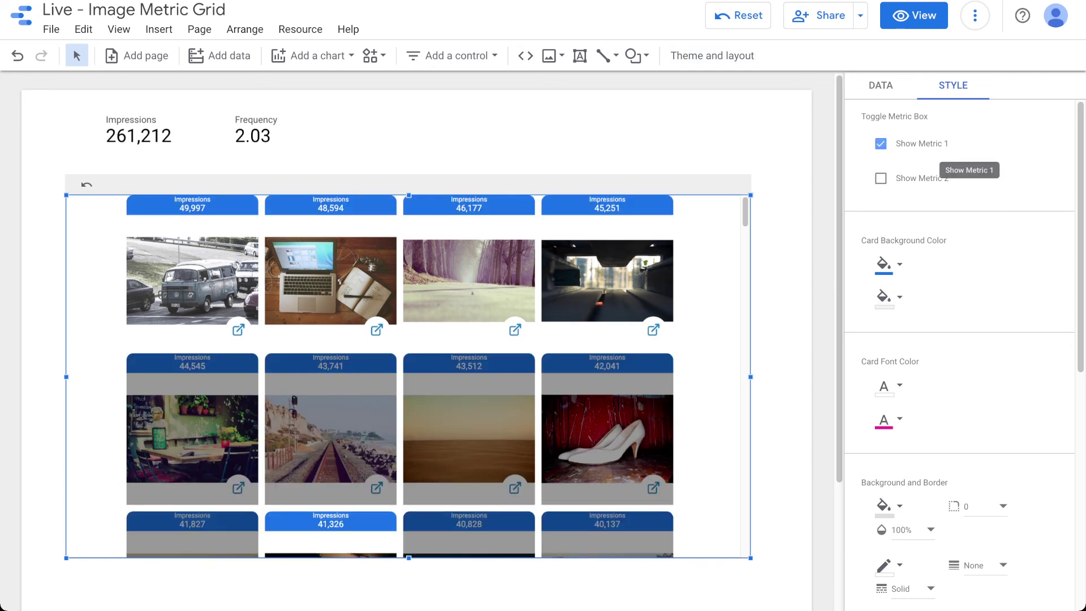